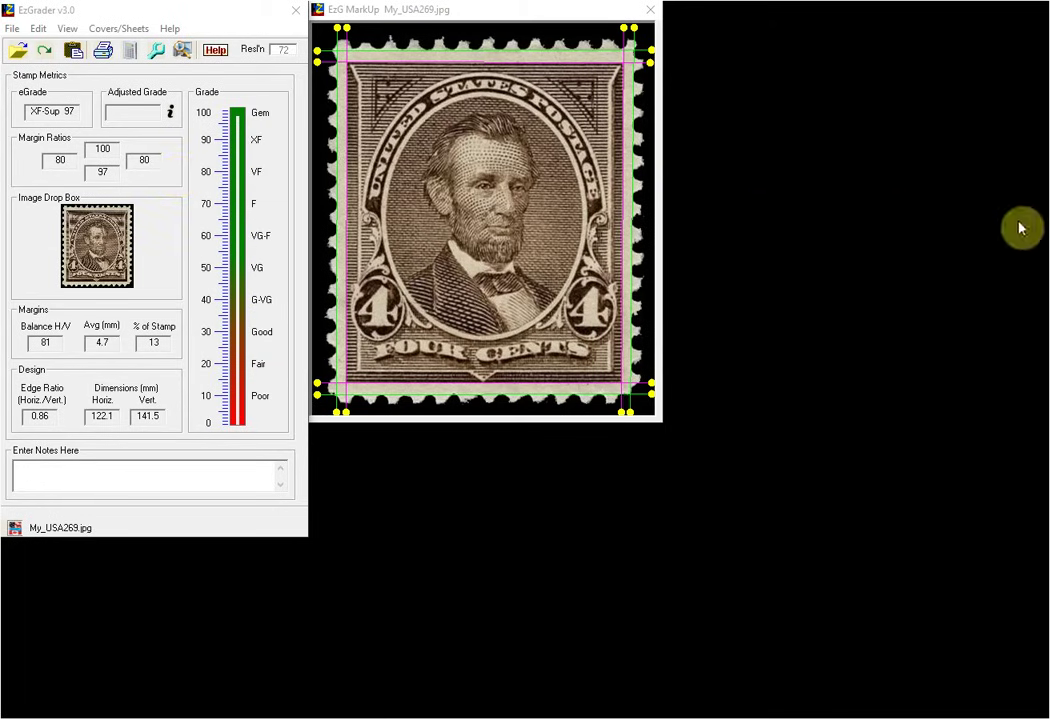
Bring the UserData folder into view, switch to Firefox, and copy the enlarged Thrace Sc#N78c stamp image from the EzStamp page.
drag(1049, 323, 917, 389)
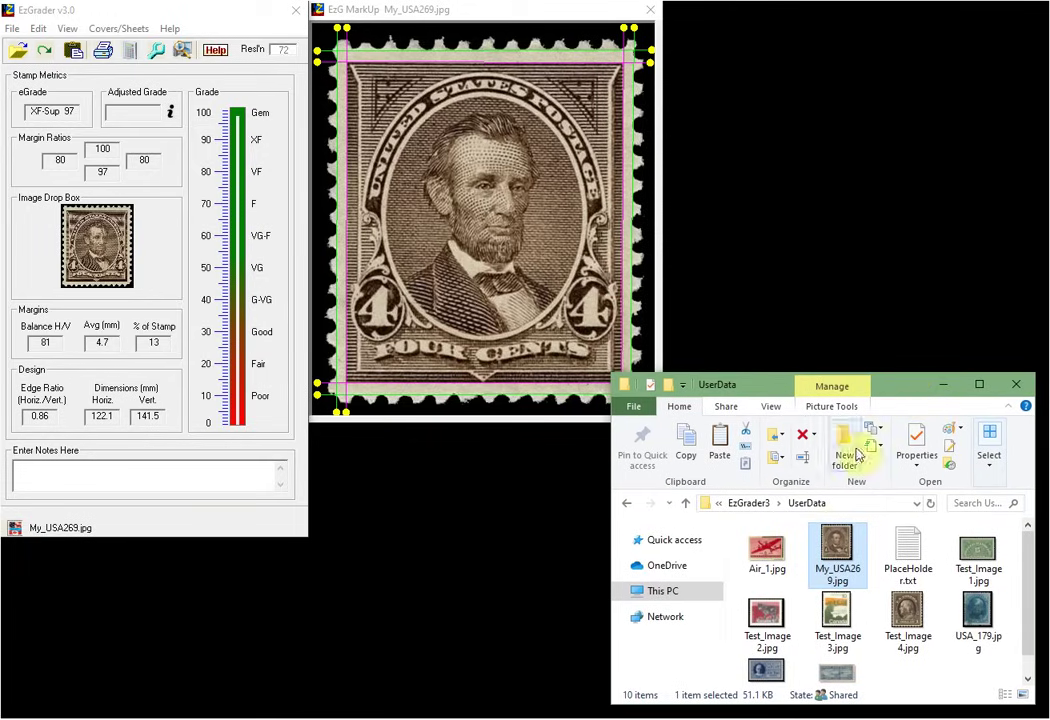
right_click(510, 719)
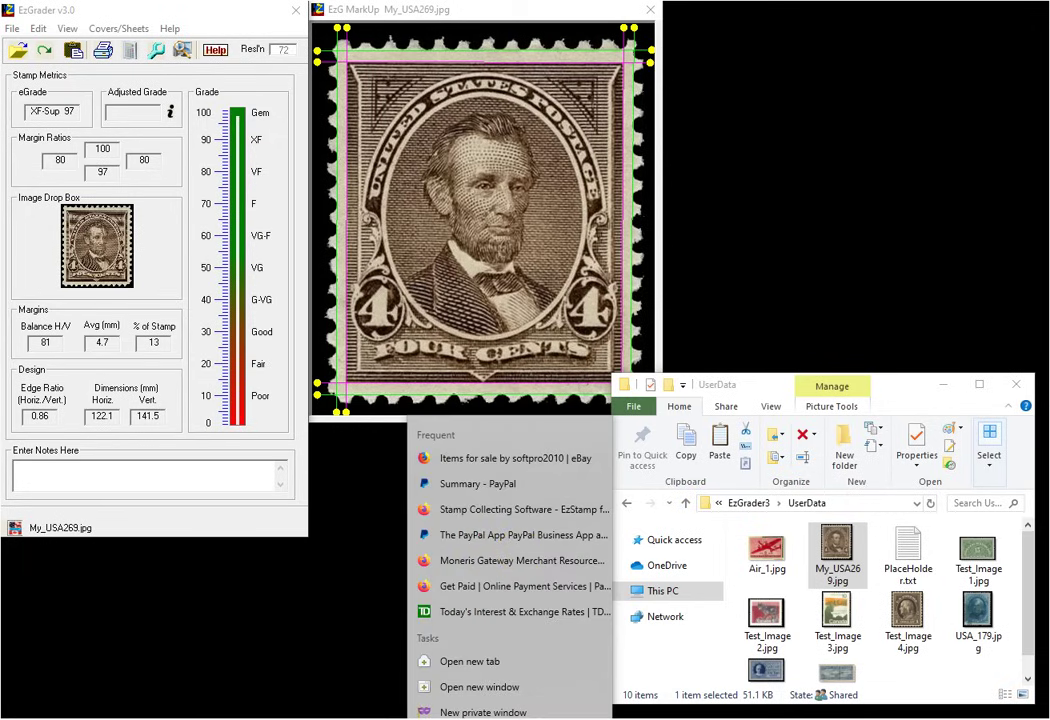
click(510, 719)
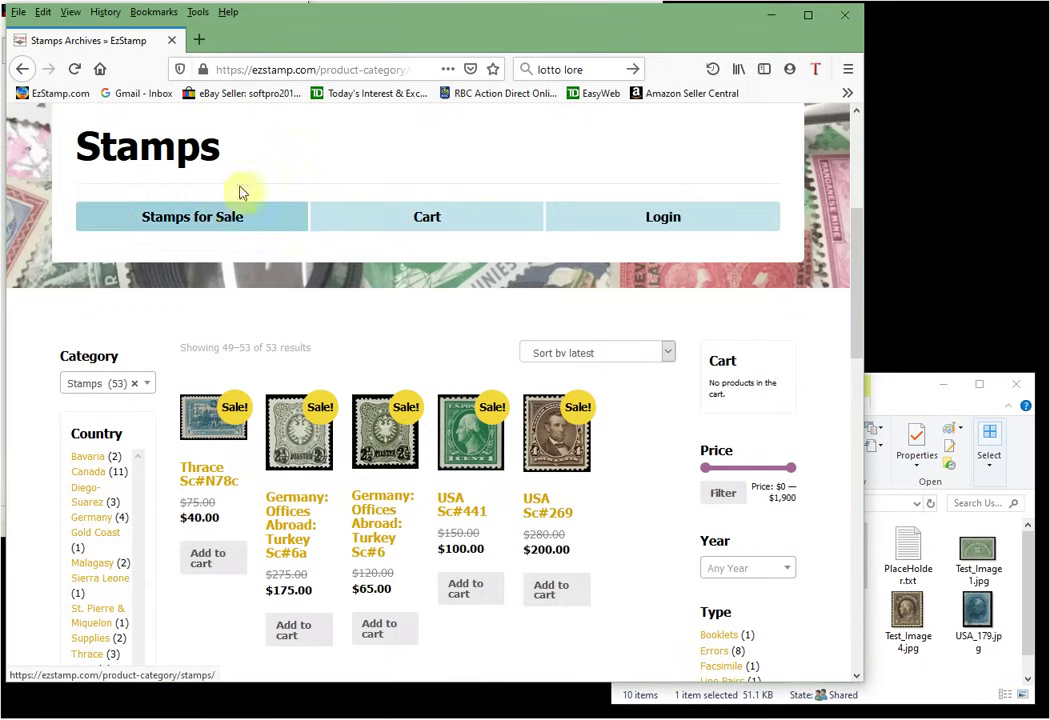
click(198, 425)
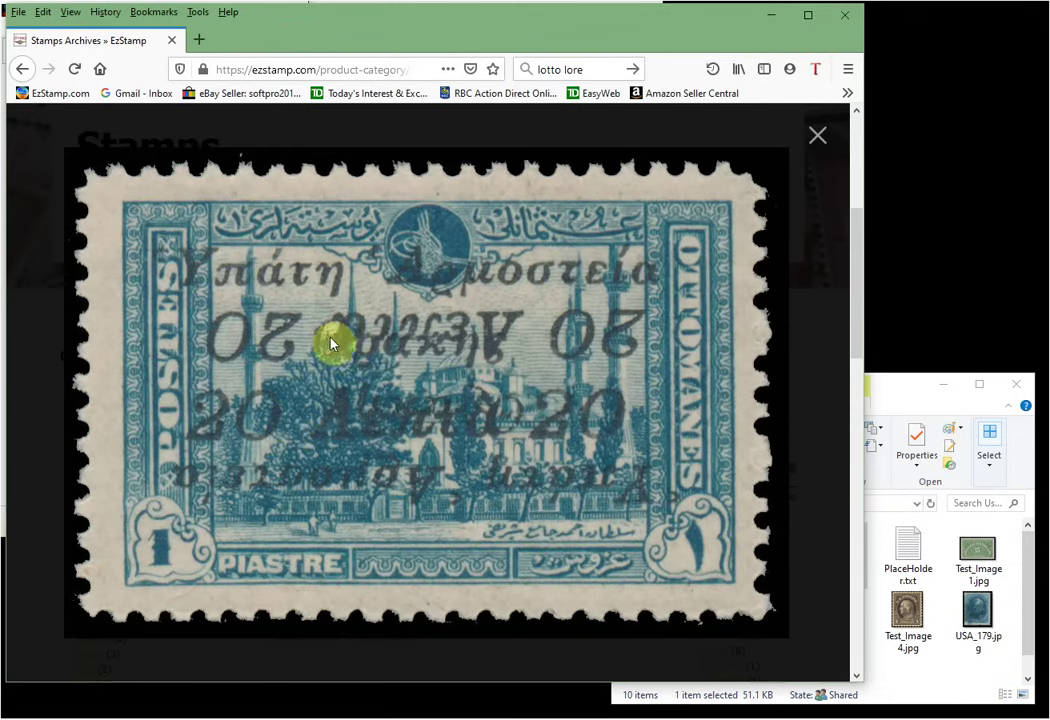
right_click(344, 311)
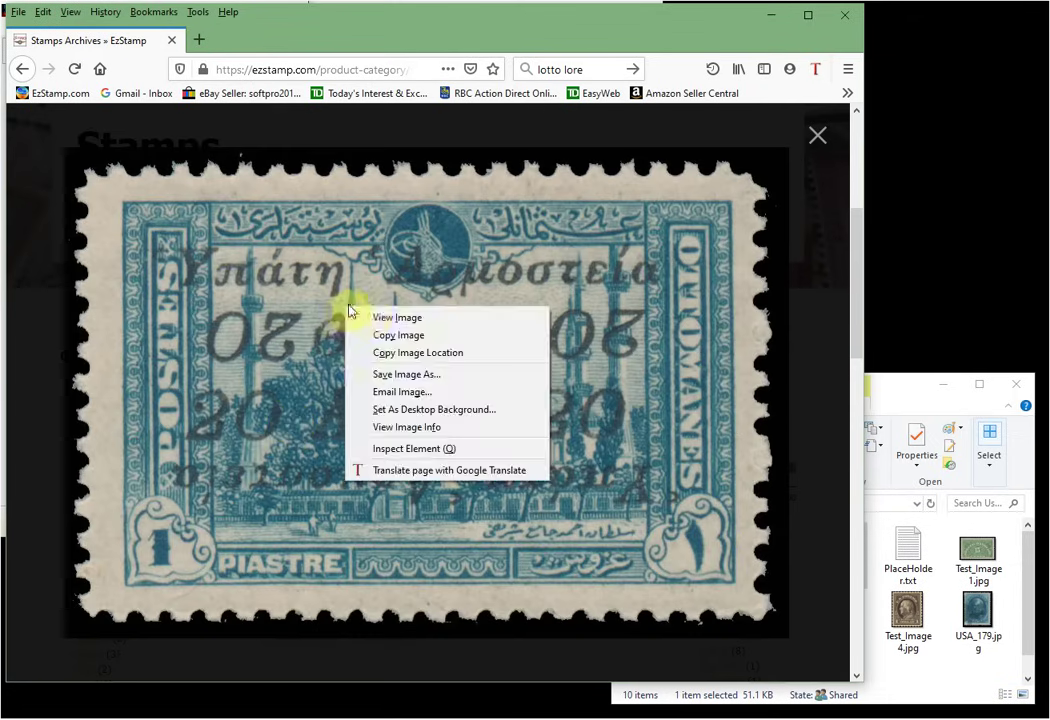
click(399, 338)
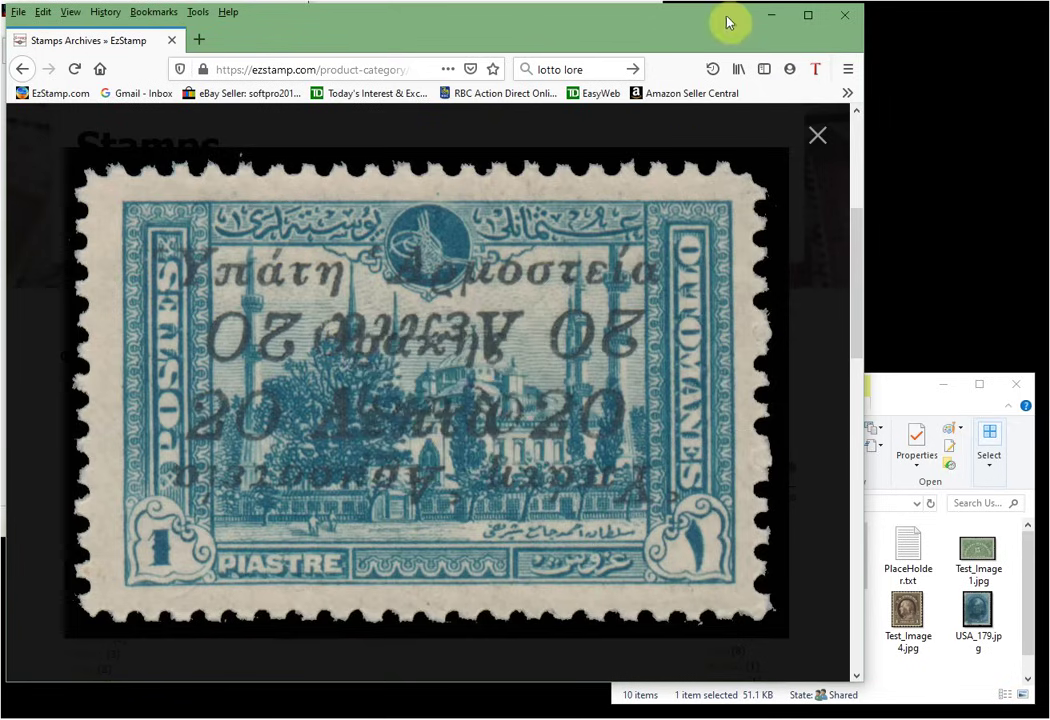
Switch back to EzGrader and paste the copied Thrace stamp image from the clipboard for grading.
click(771, 15)
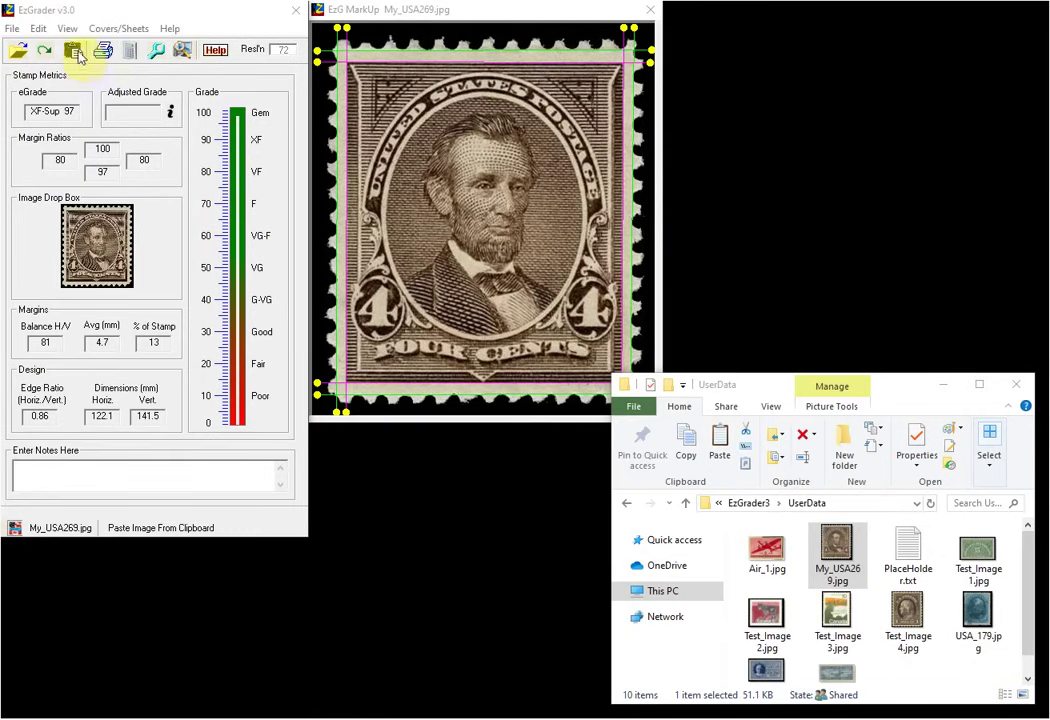
click(74, 53)
click(771, 465)
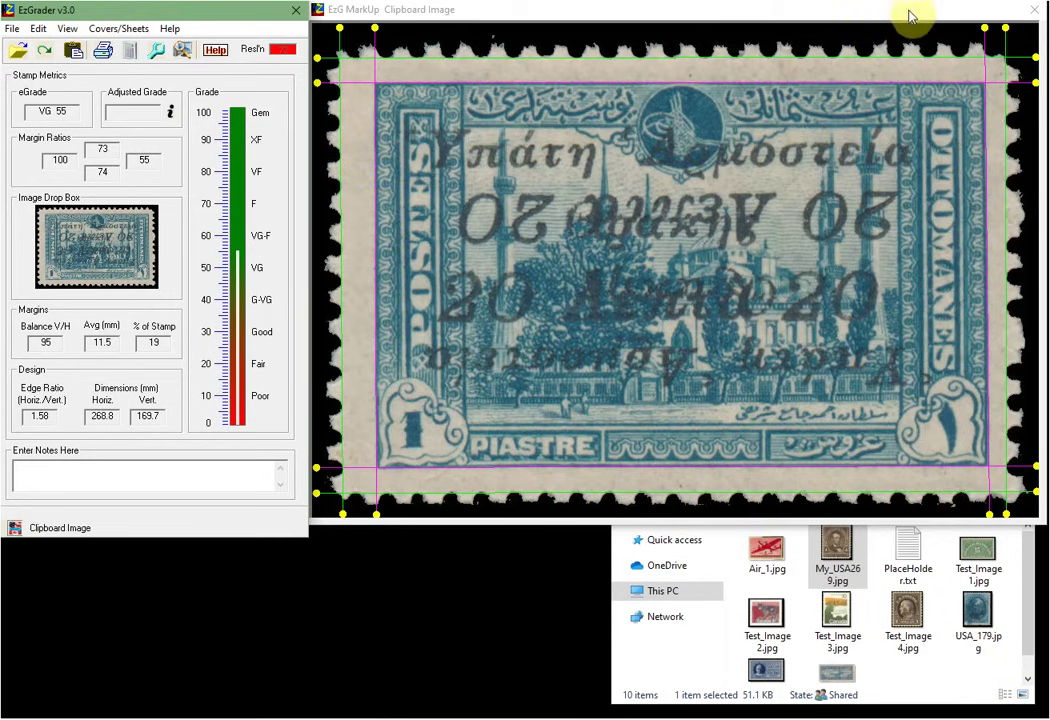
Close the clipboard image's markup and load Test_Image1.jpg from the UserData folder into the Image Drop Box.
click(1026, 22)
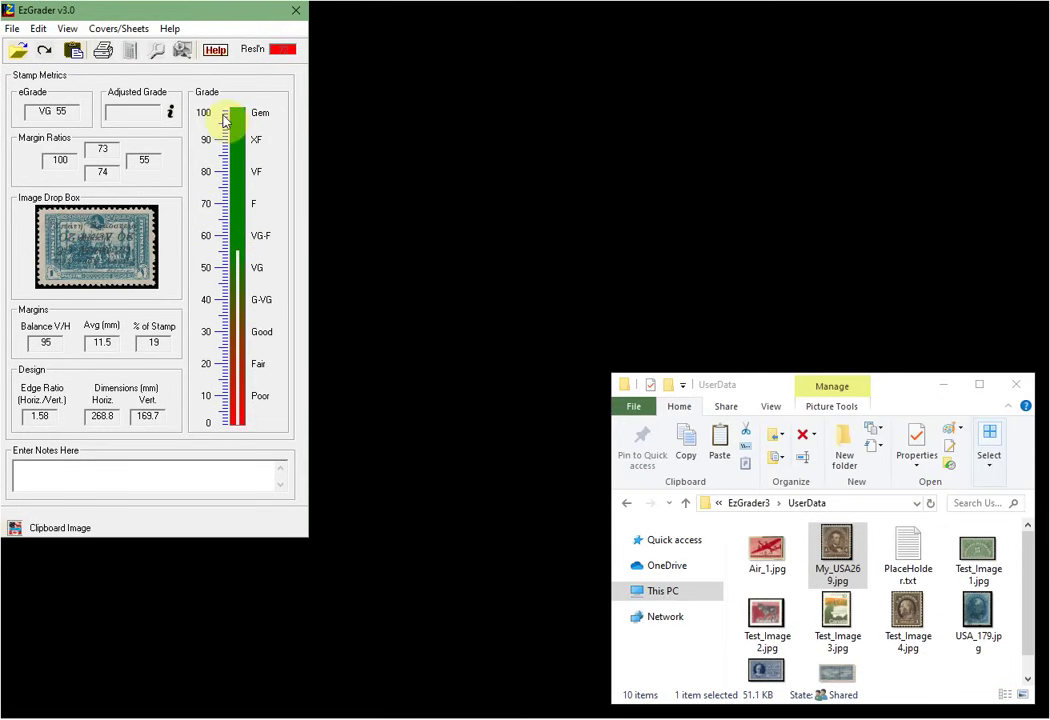
drag(888, 394, 898, 370)
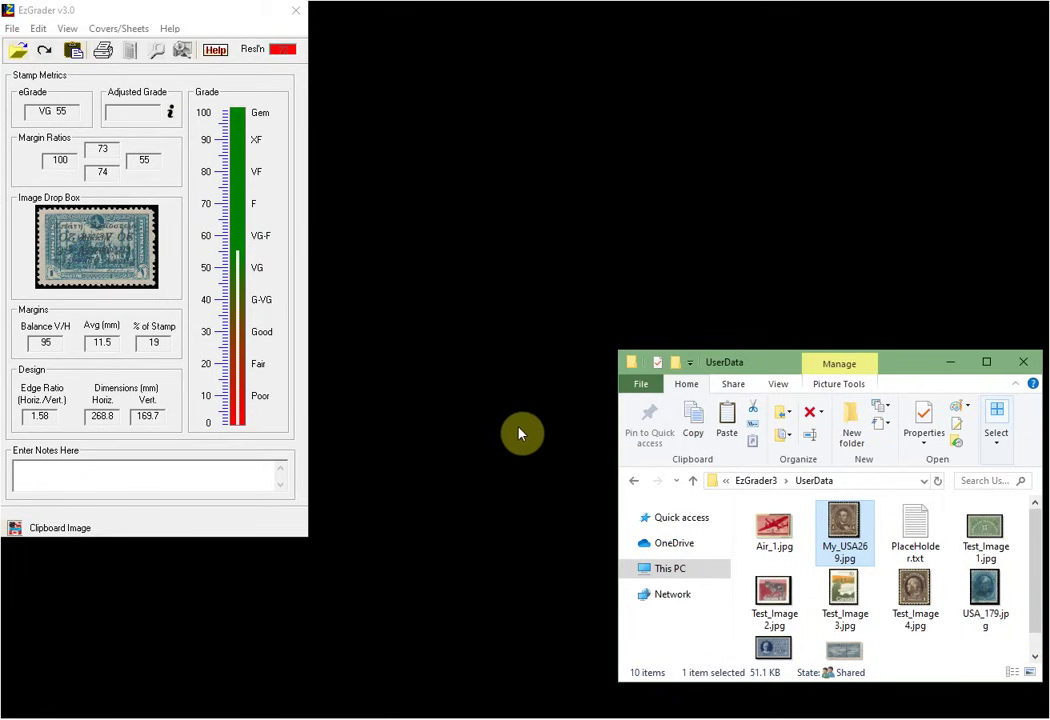
drag(988, 545, 88, 250)
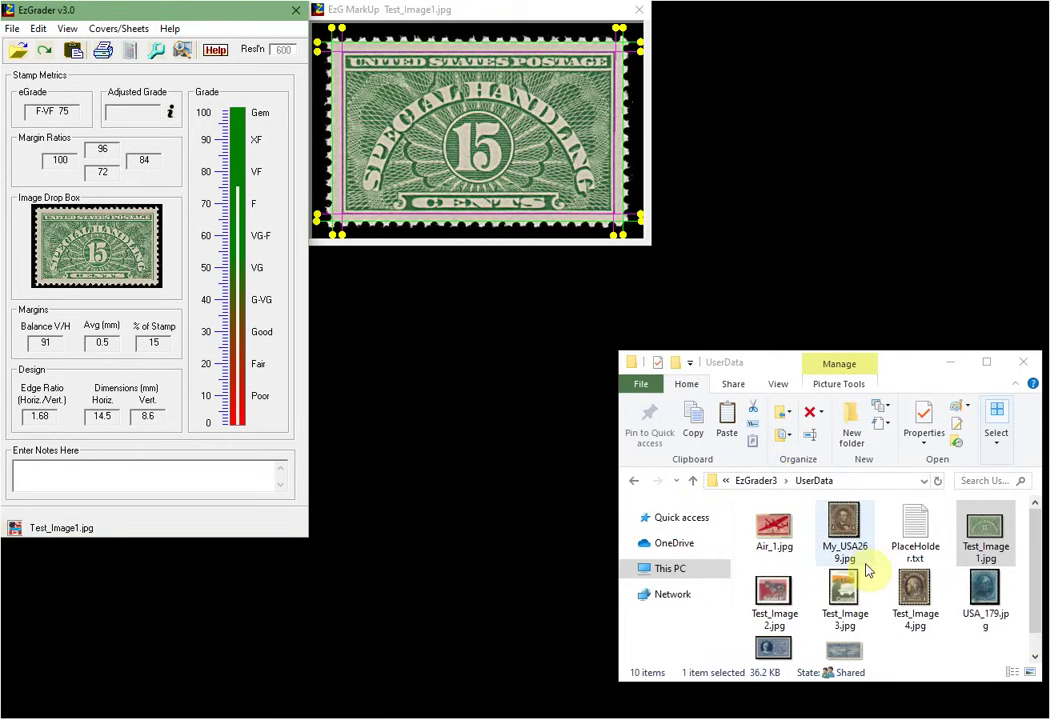
Load VAT_E2_VF.jpg, Test_Image4.jpg and Test_Image2.jpg together from the UserData folder into the Image Drop Box.
click(782, 650)
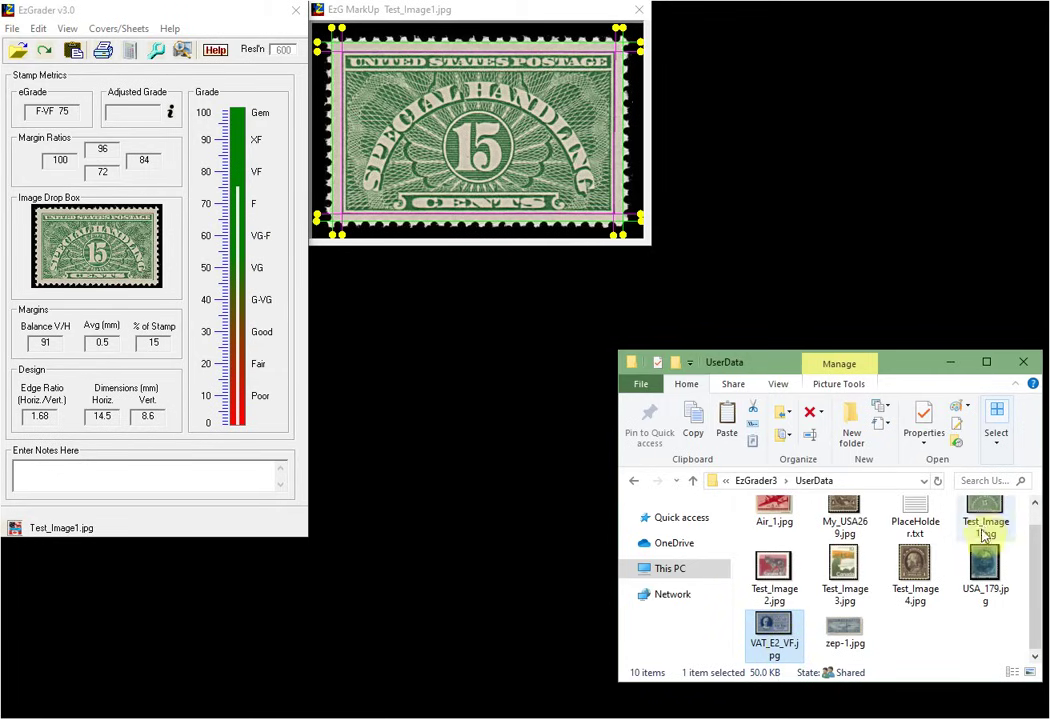
click(918, 570)
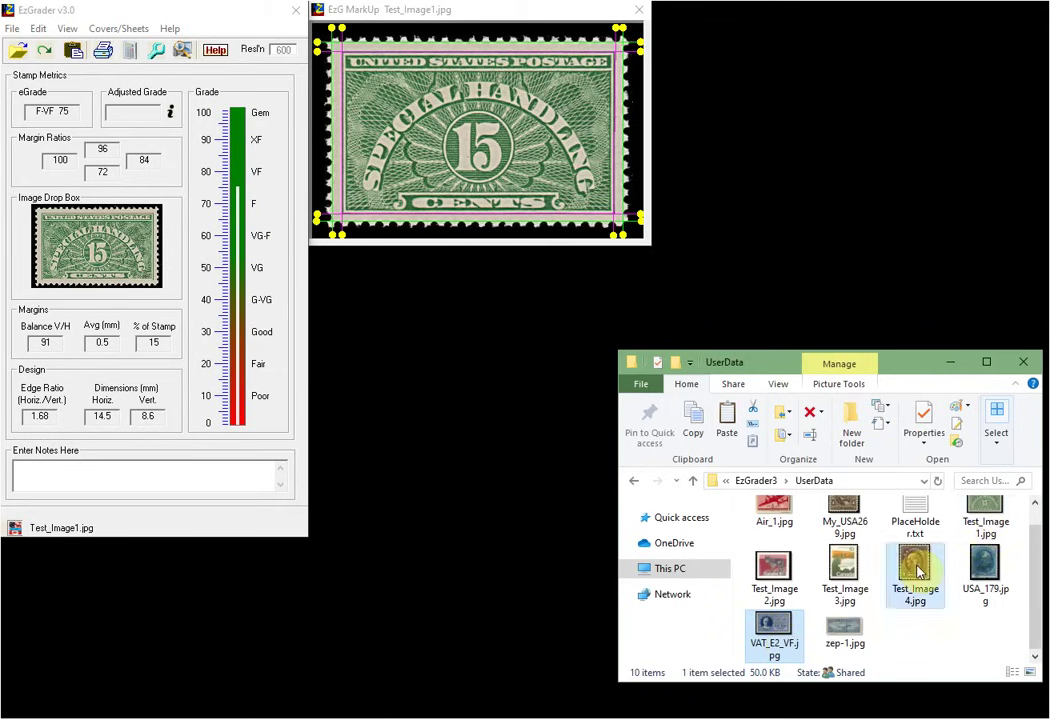
ctrl+click(786, 572)
ctrl+click(786, 572)
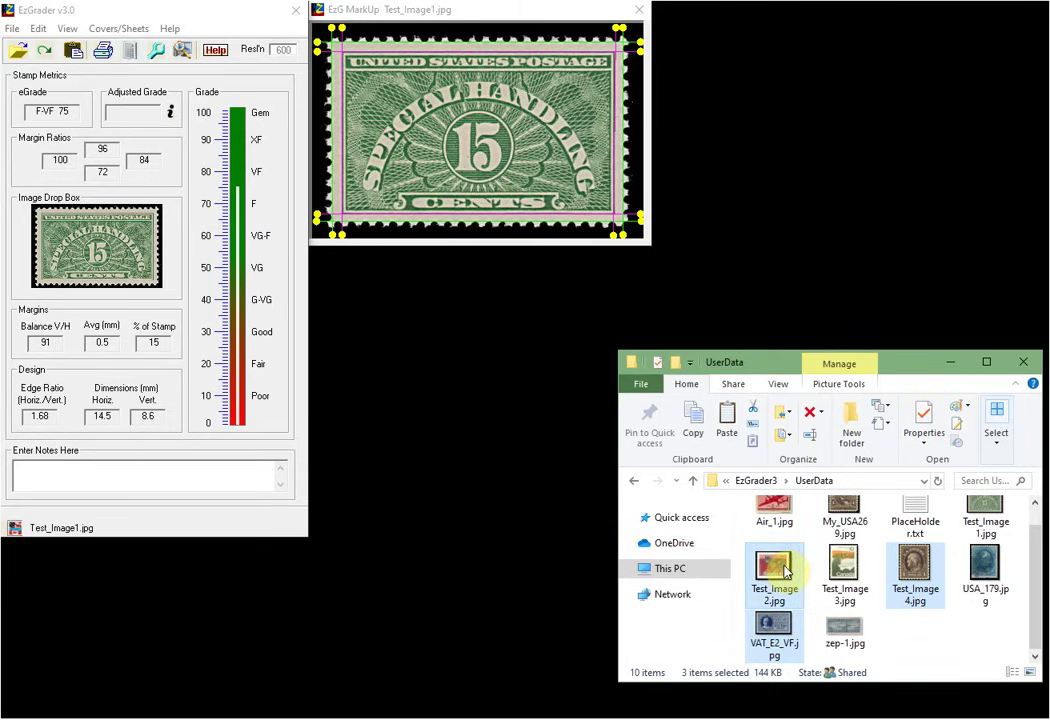
drag(786, 572, 100, 250)
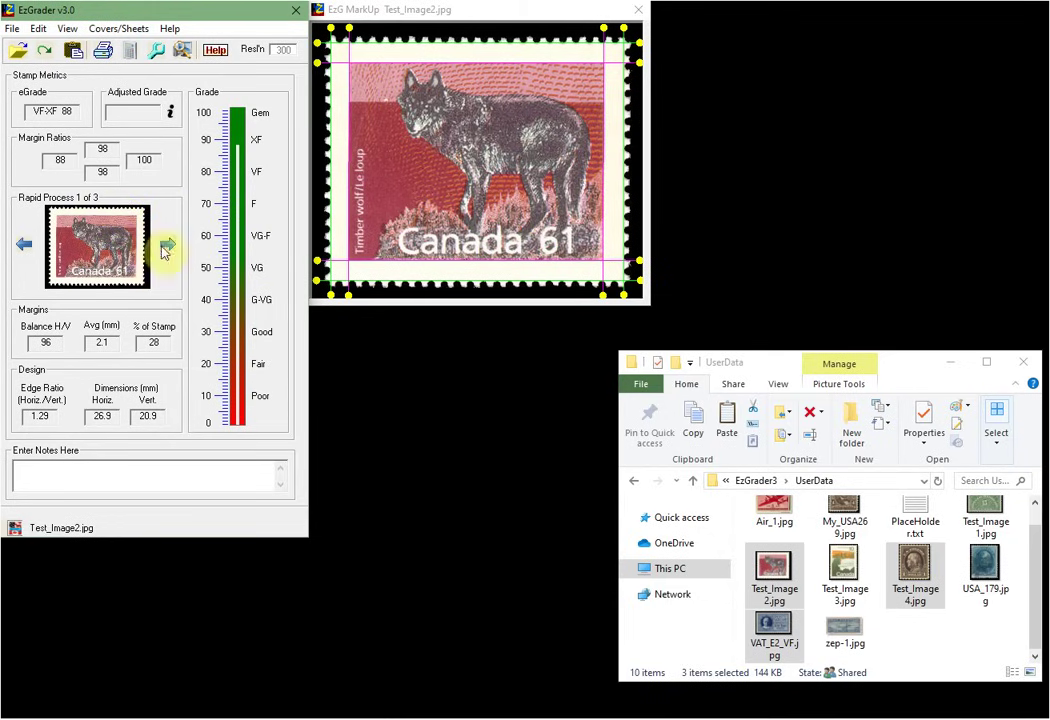
Advance through all three stamps in the Rapid Process session and end the session after the last image.
click(165, 245)
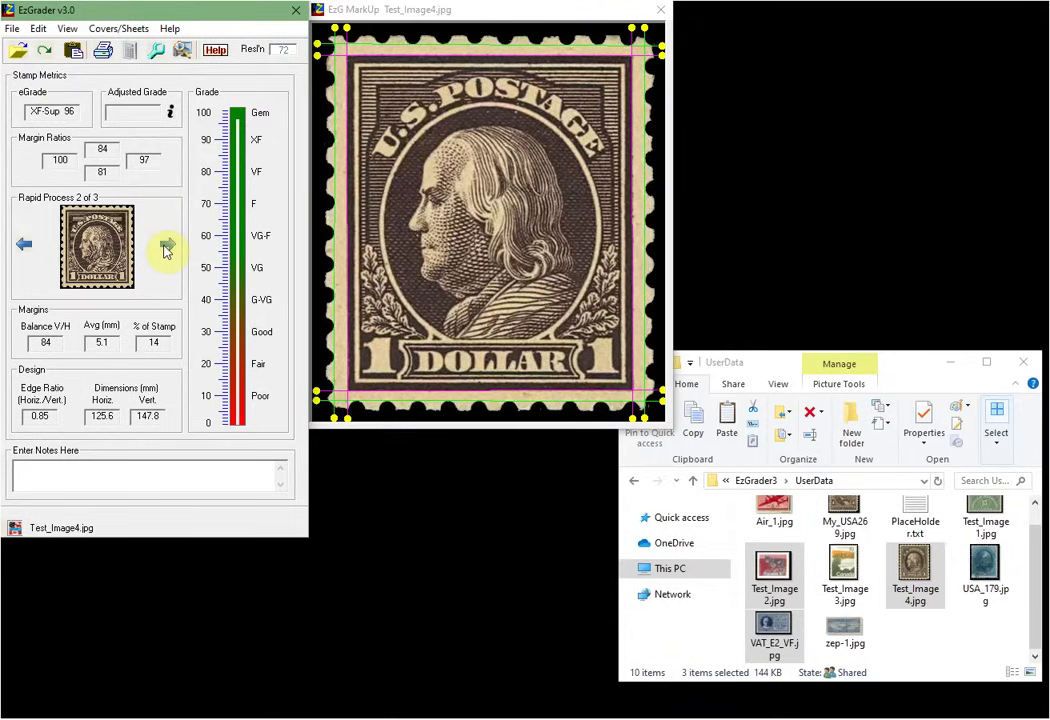
click(165, 245)
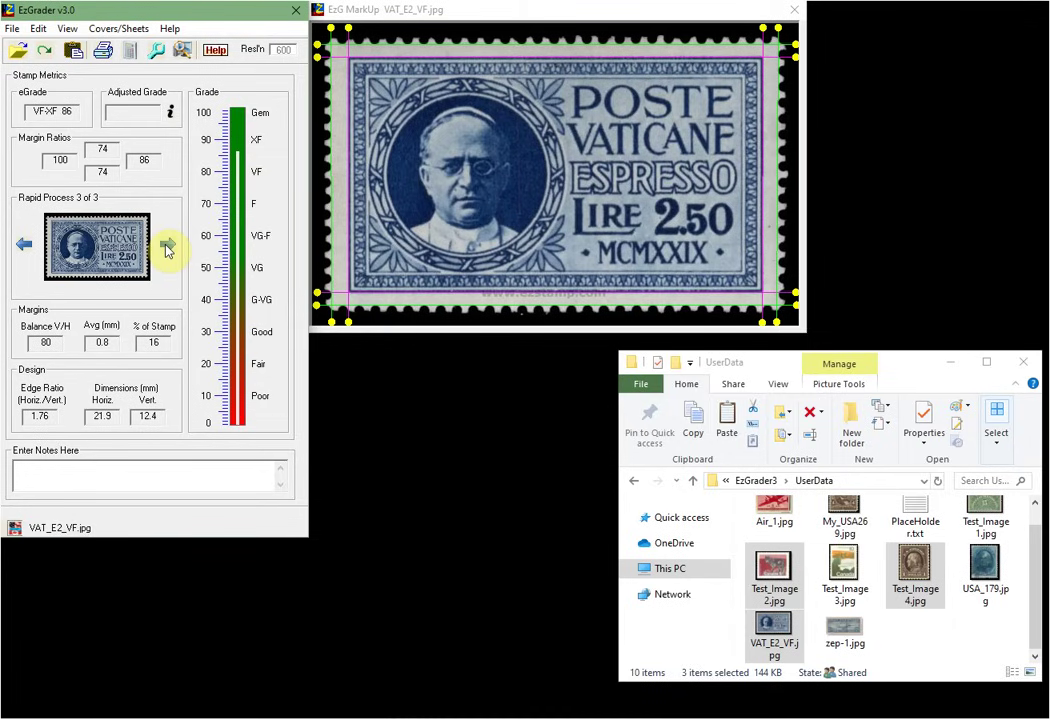
click(165, 246)
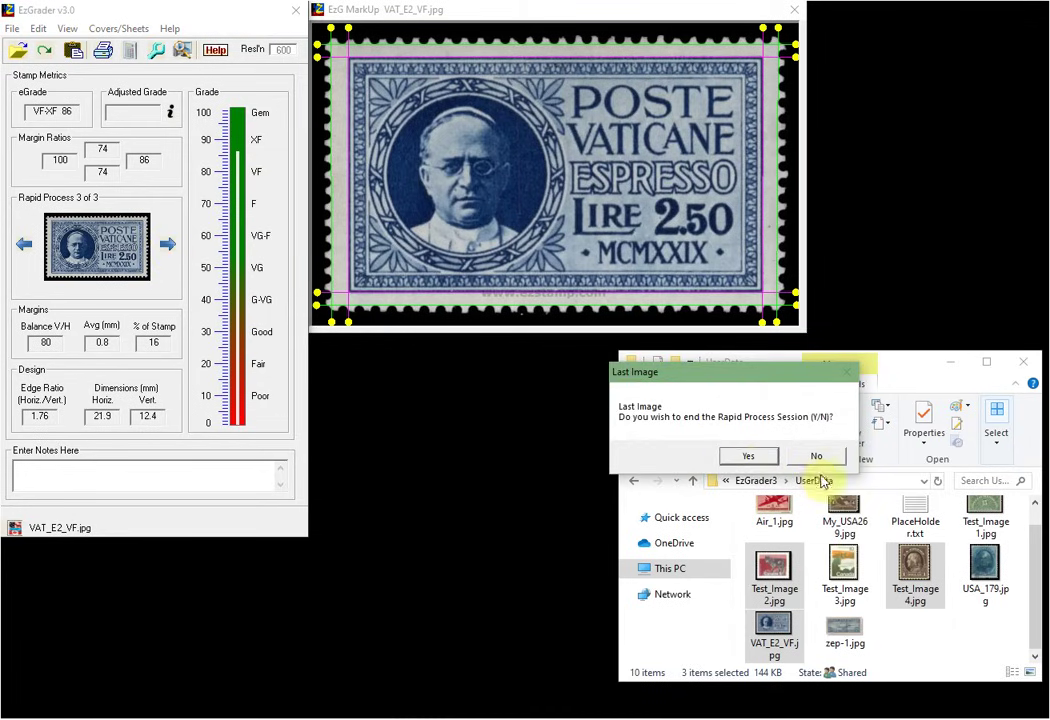
click(747, 457)
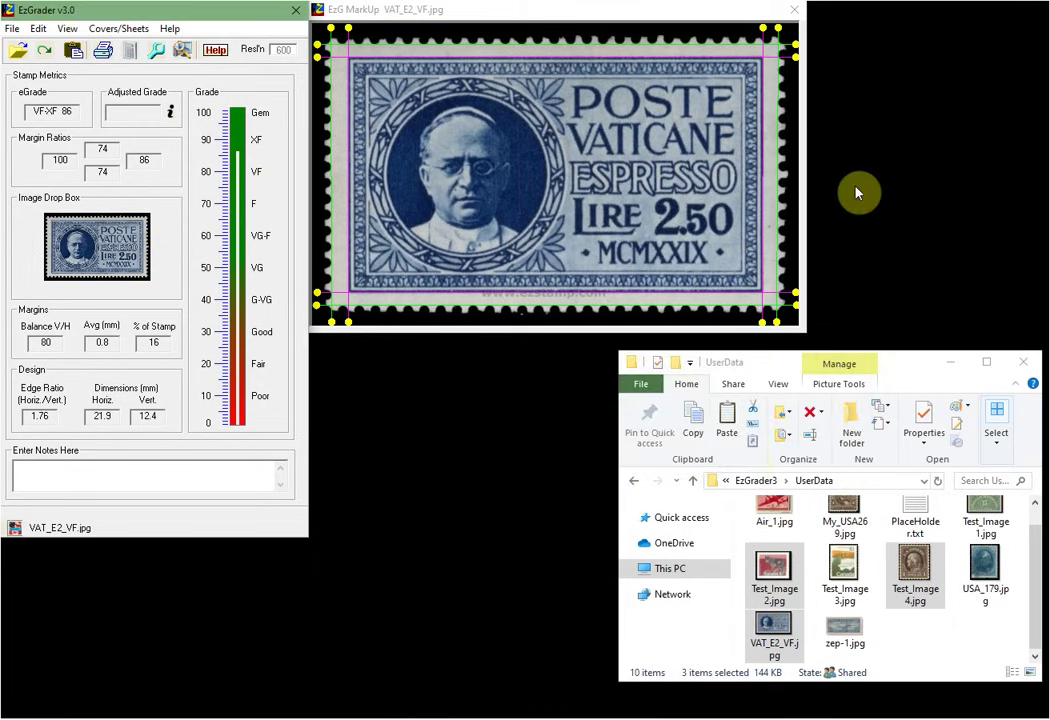
Close the VAT_E2_VF.jpg markup and load USA_179.jpg from the UserData folder into the Image Drop Box.
click(794, 10)
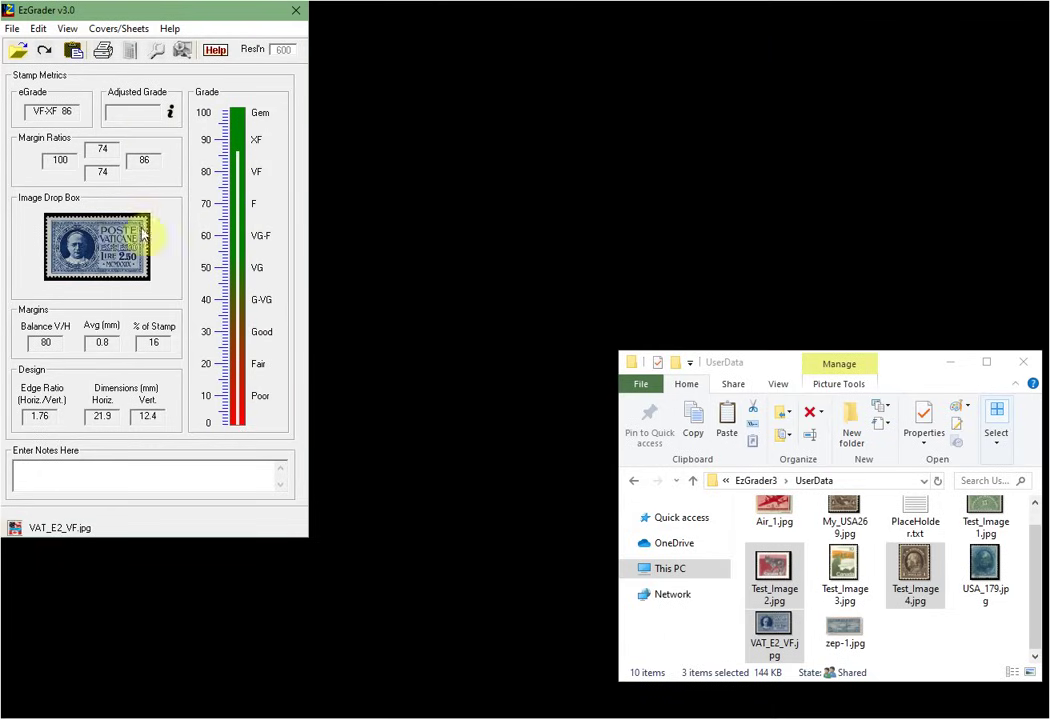
click(984, 568)
drag(984, 568, 81, 253)
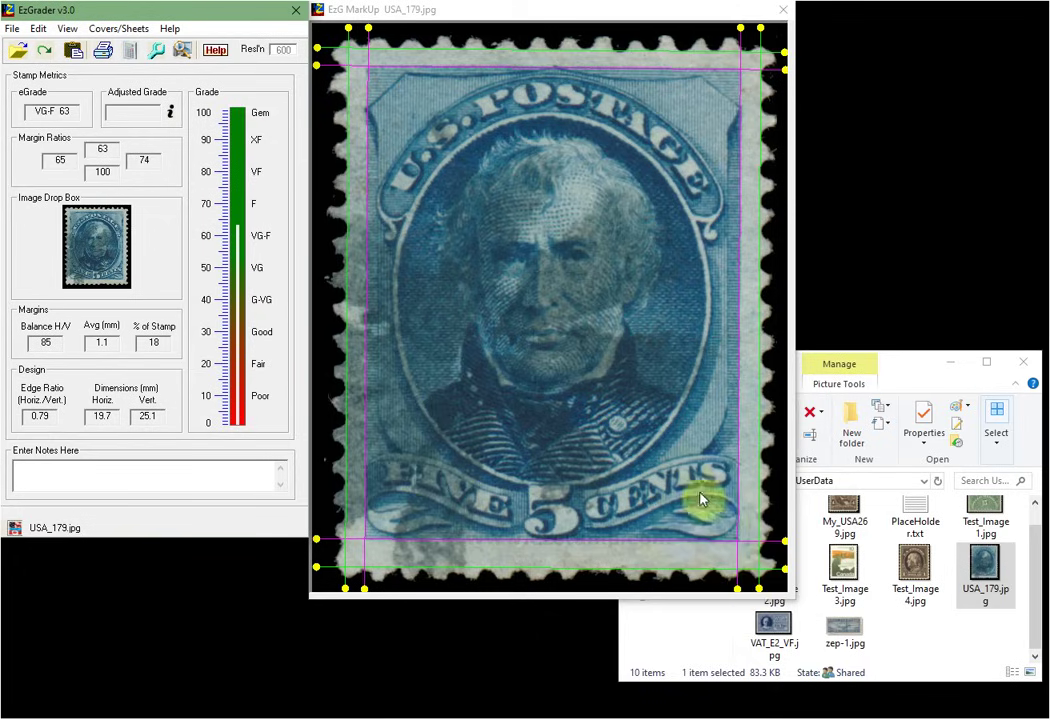
Nudge the lower end of the stamp's right-hand magenta design line slightly outward and recalculate the measurement.
click(739, 591)
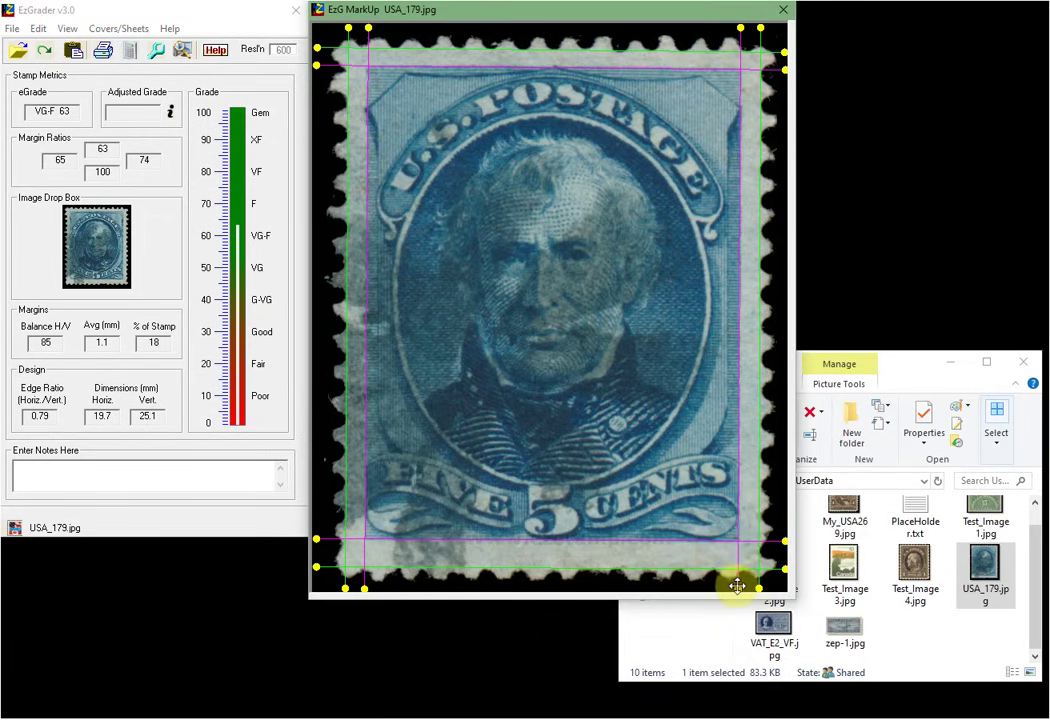
mouse_move(736, 586)
mouse_down()
mouse_move(752, 590)
mouse_move(739, 595)
mouse_up()
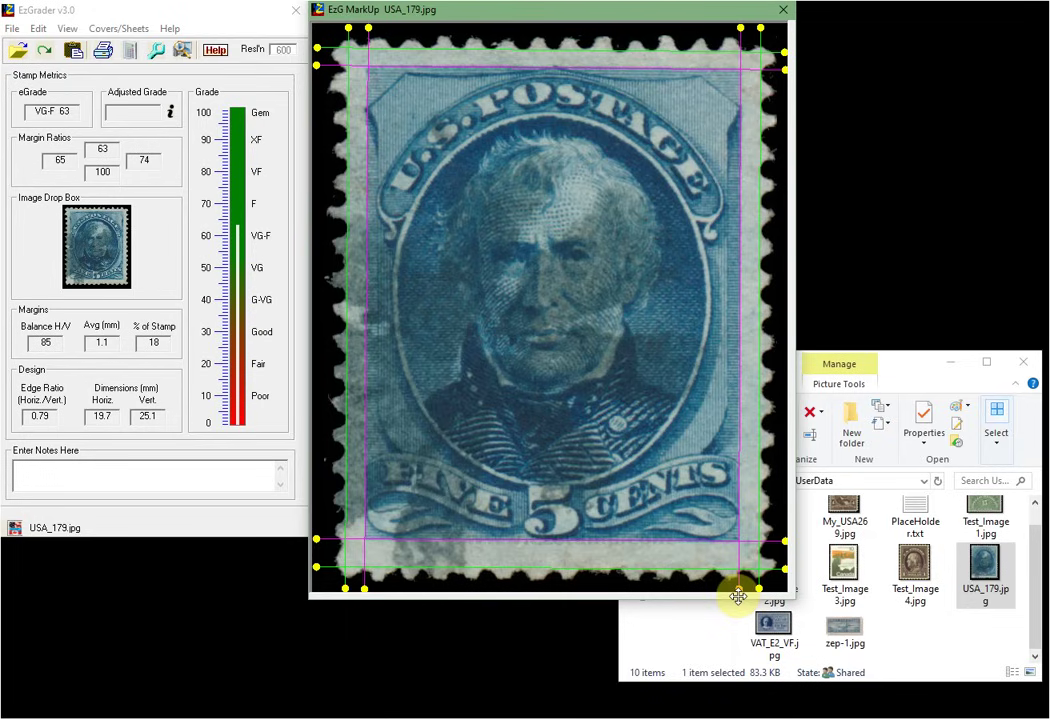
click(131, 56)
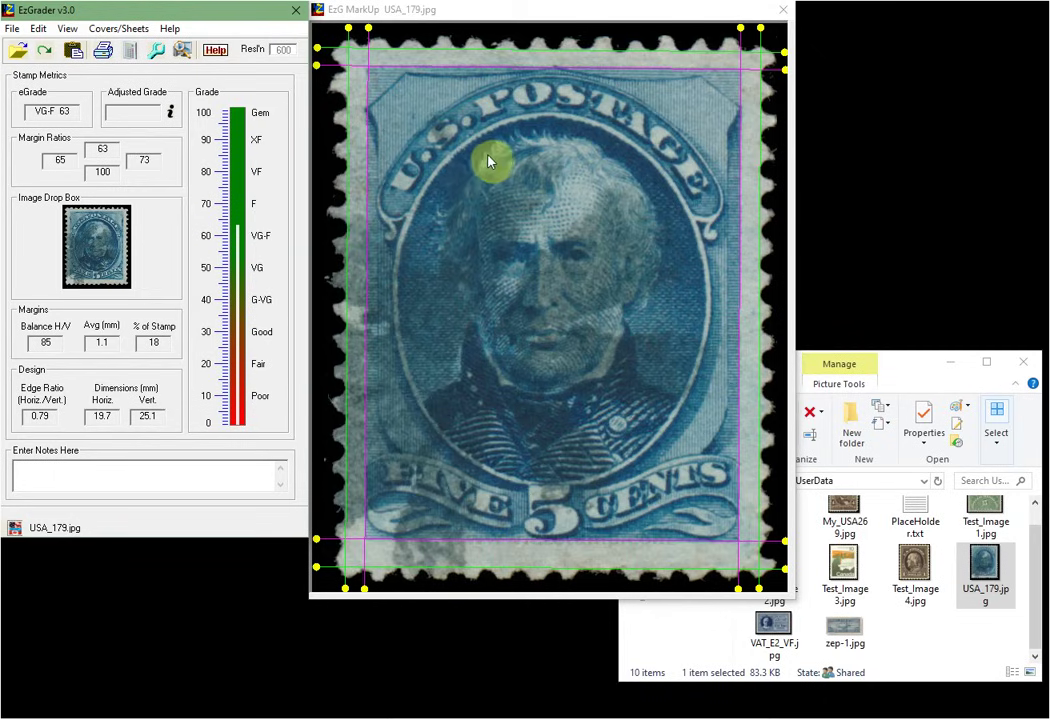
Zoom the markup to 200%, nudge the upper end of the right-hand magenta design line outward, and recalculate the measurement.
click(182, 50)
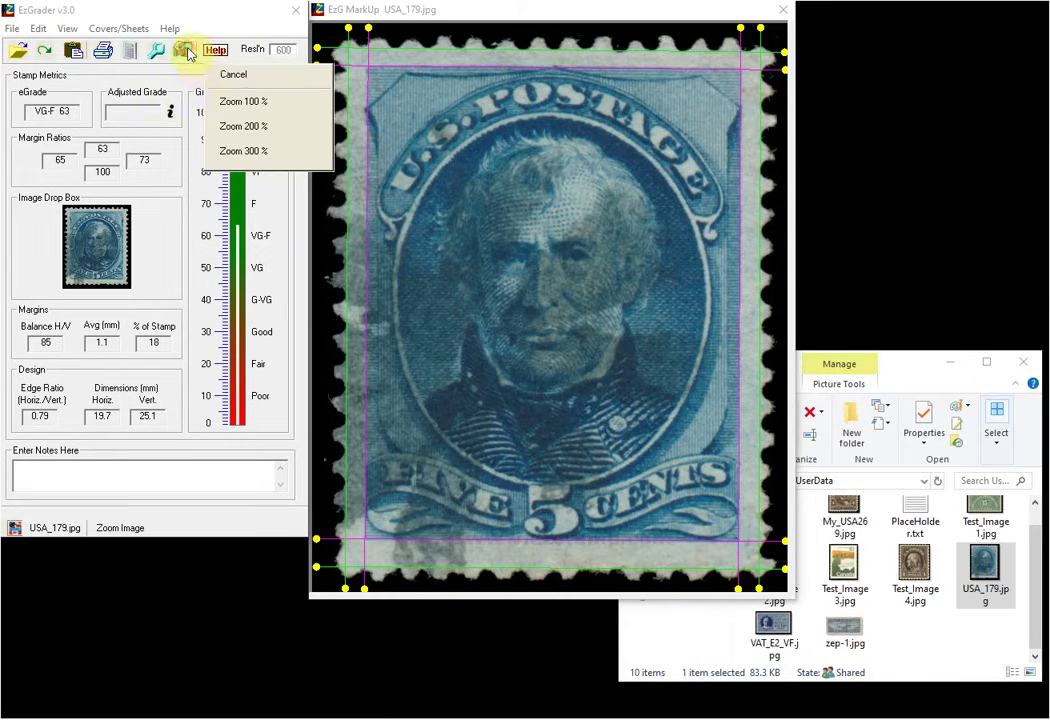
click(240, 128)
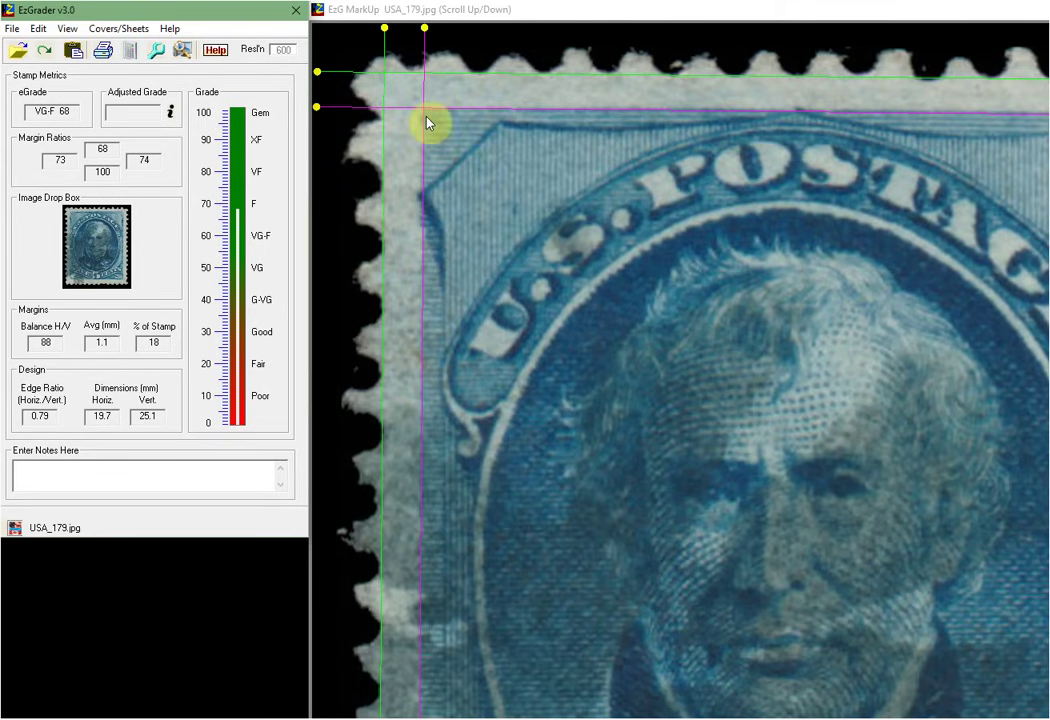
drag(689, 13, 270, 40)
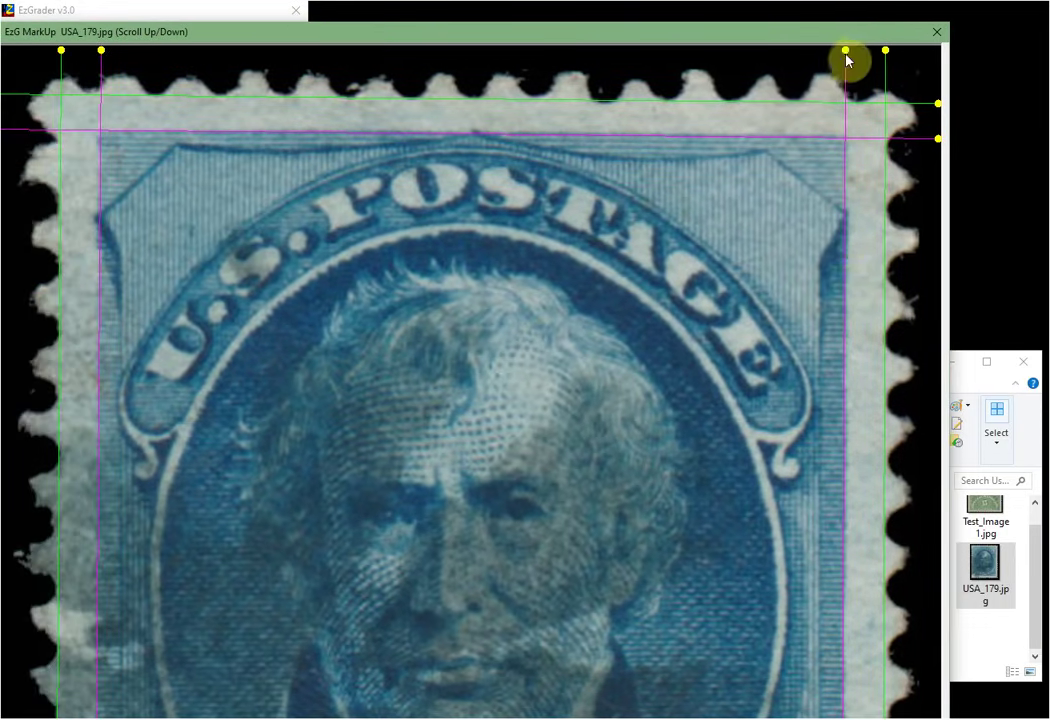
drag(846, 47, 848, 48)
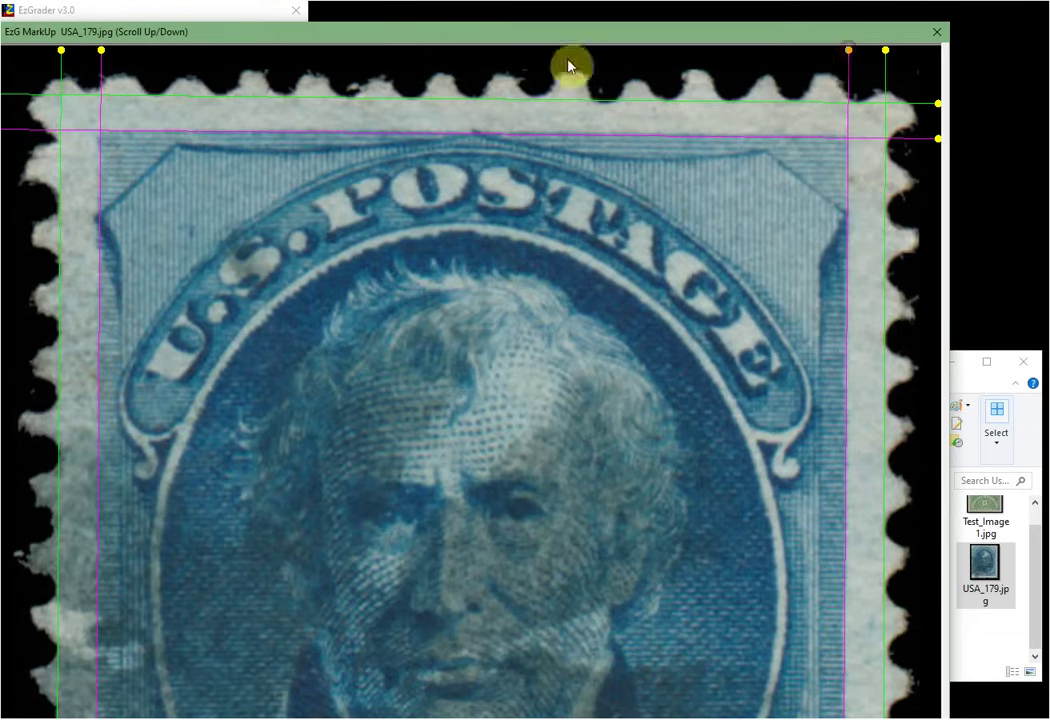
drag(395, 38, 719, 18)
click(128, 50)
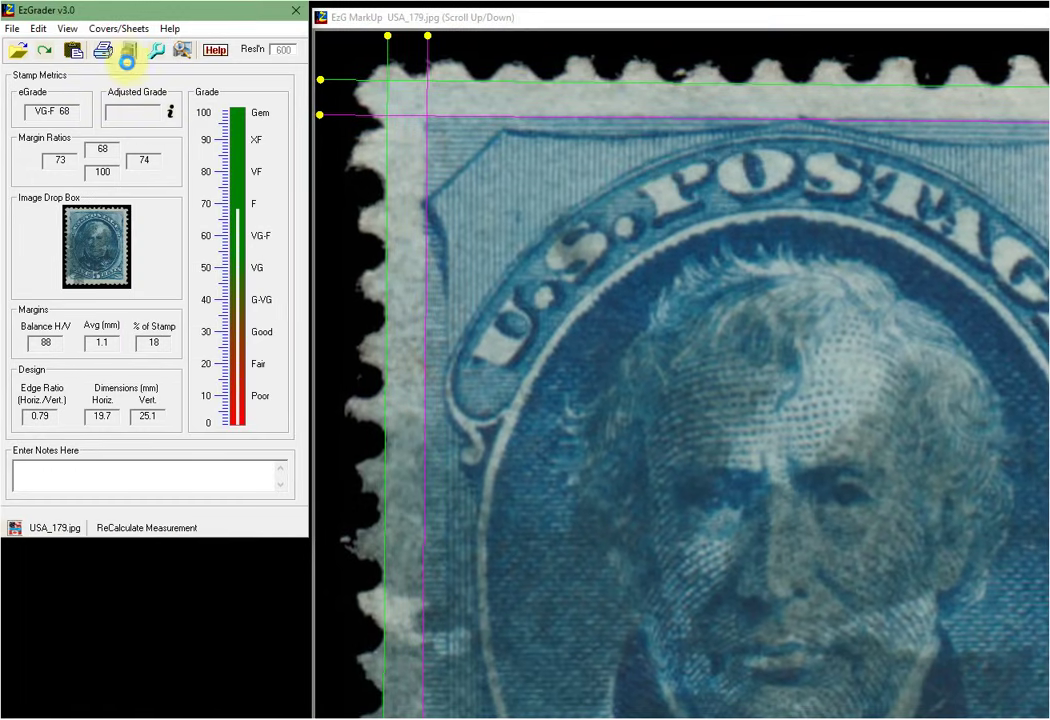
click(143, 169)
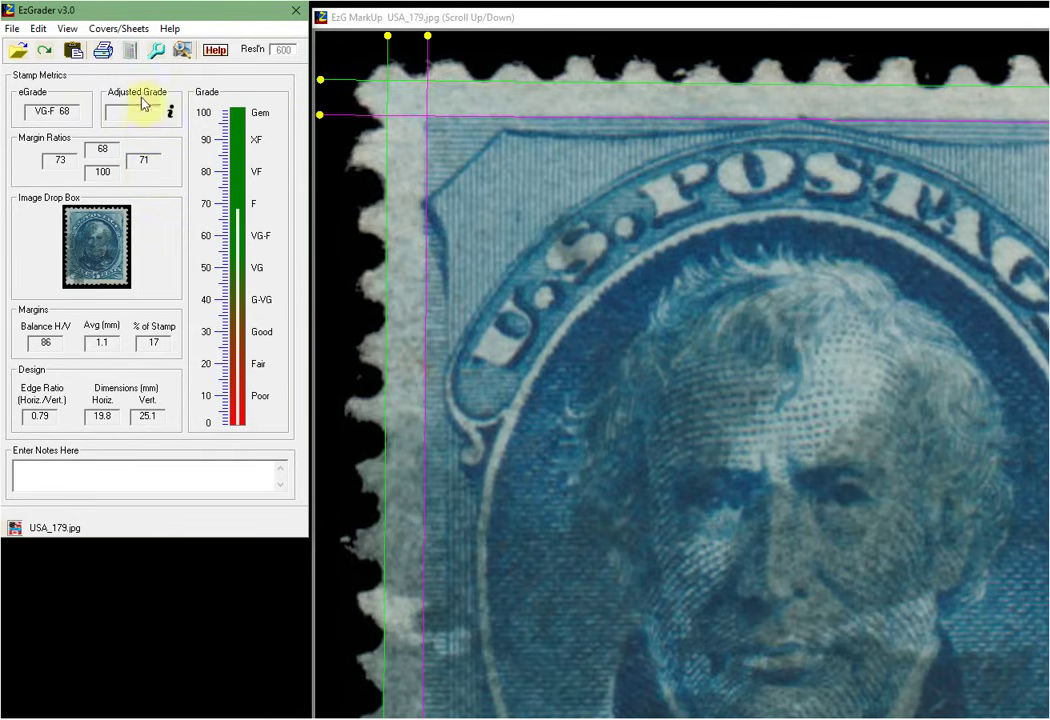
Open the Tool Box, reposition it in the empty area below the main EzGrader window, and pin it there.
click(160, 53)
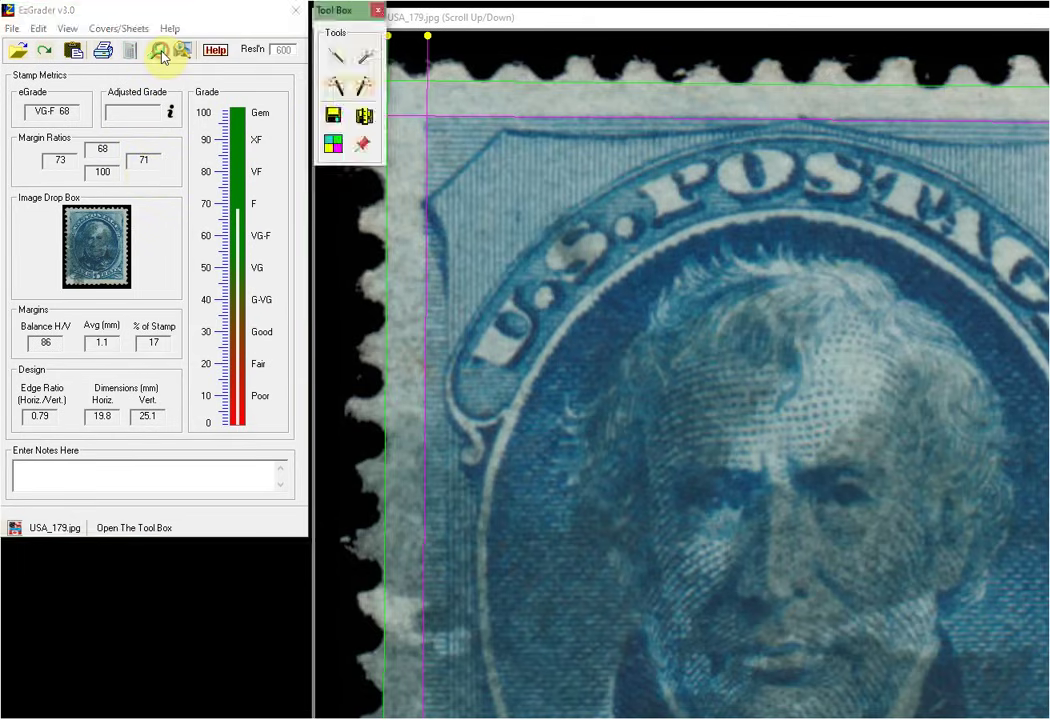
drag(342, 18, 198, 560)
click(219, 686)
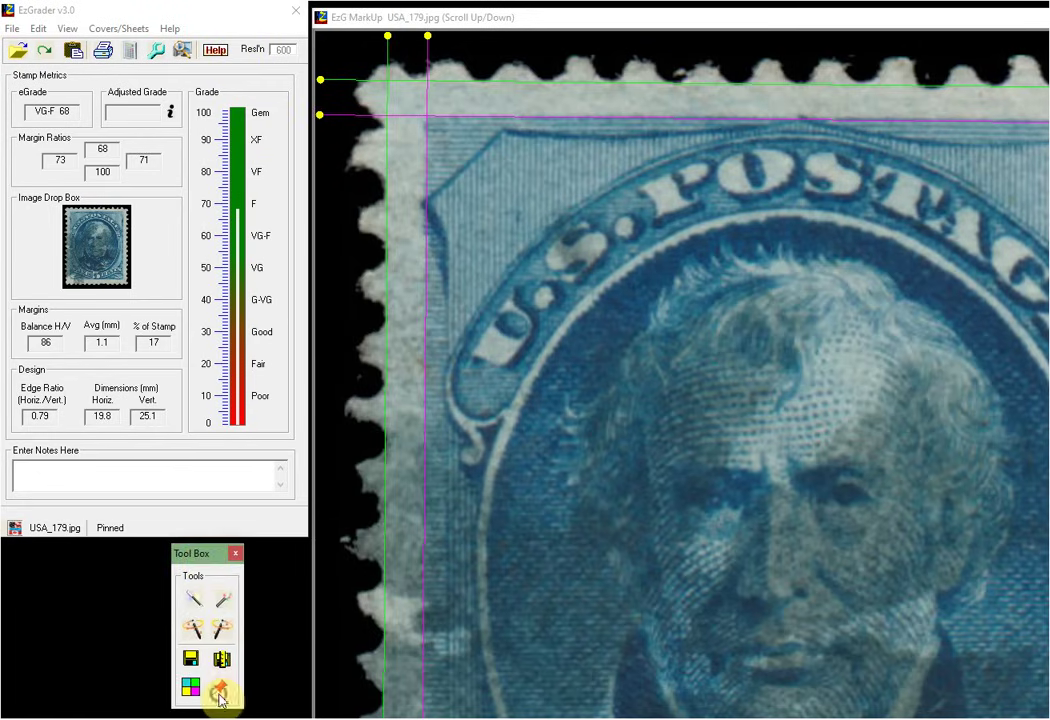
drag(351, 10, 215, 563)
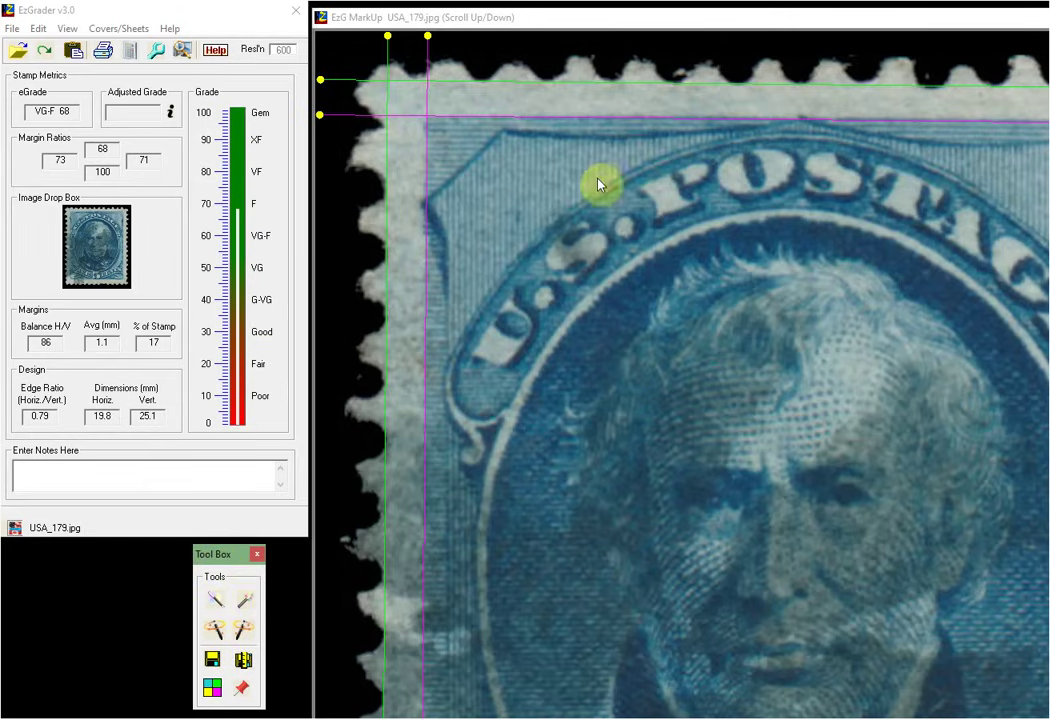
Return the USA_179.jpg markup to 100% zoom and regenerate its measurement lines with the Tool Box's second single-wand tool.
click(183, 52)
click(233, 110)
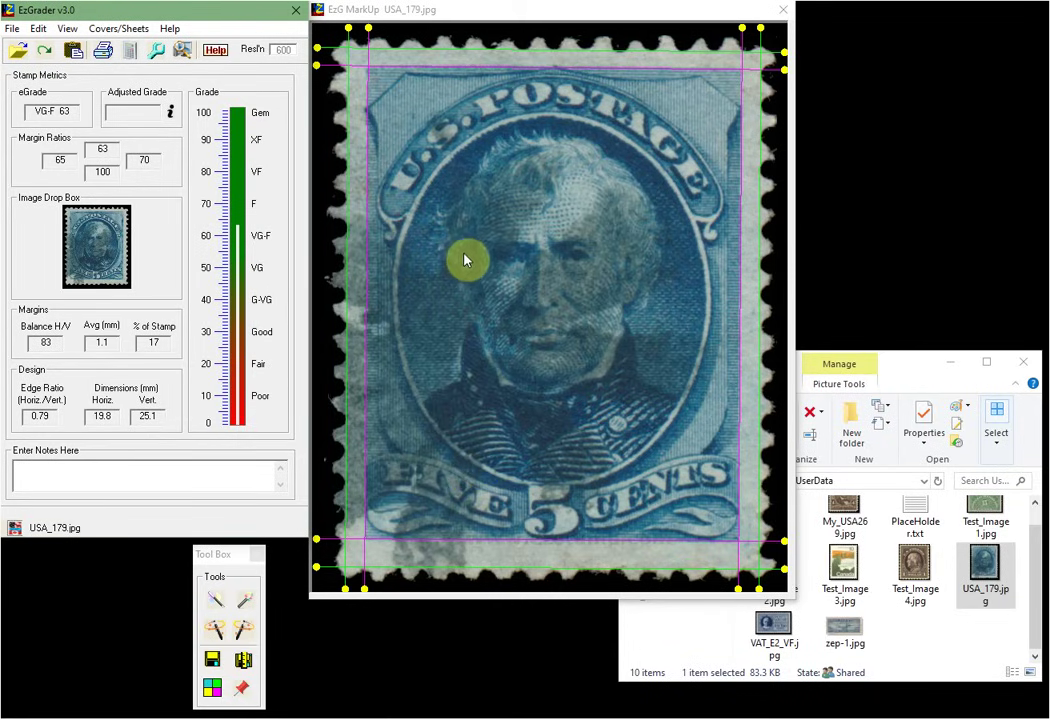
click(245, 600)
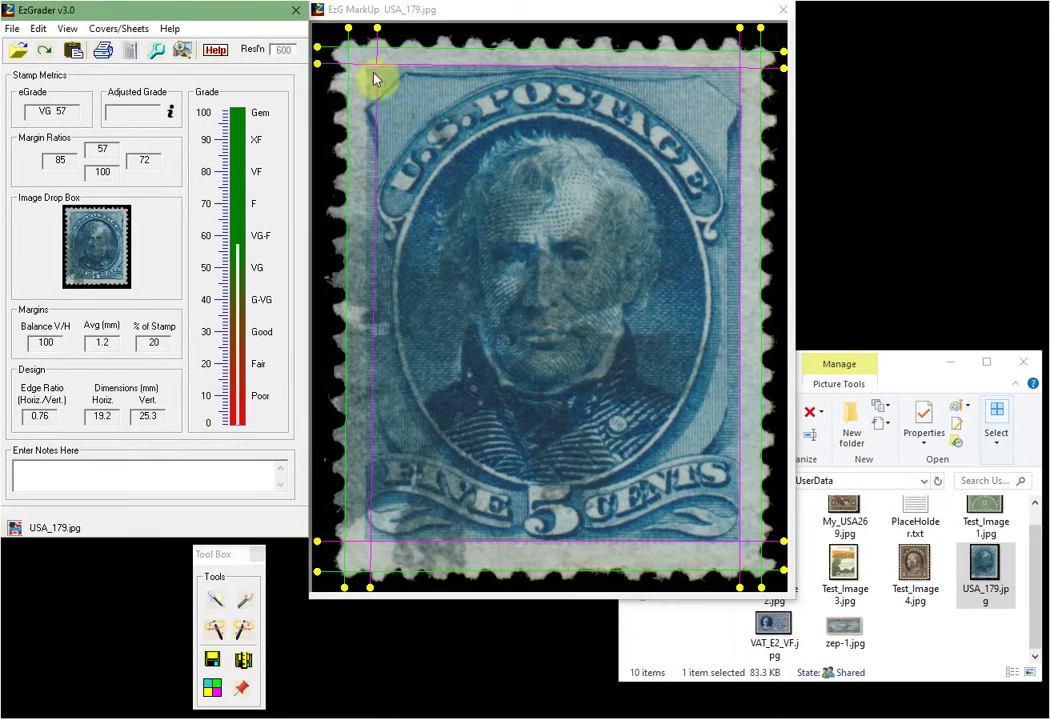
Regenerate the USA_179.jpg measurement lines with the Tool Box's first single-wand tool and place the markup window beside the main window.
click(215, 598)
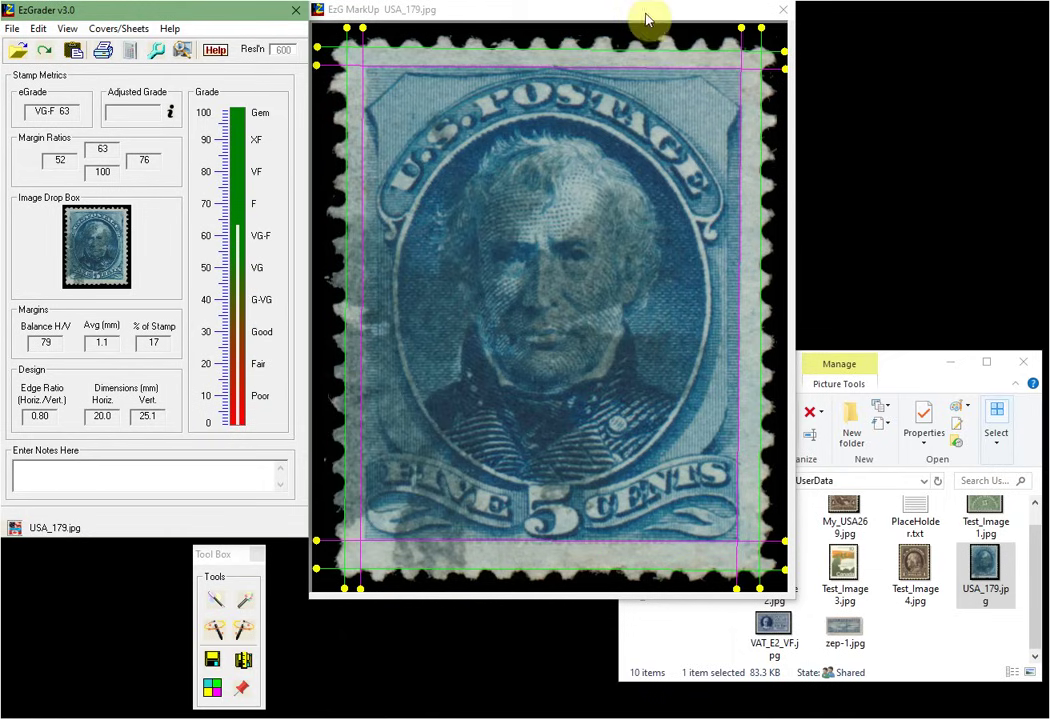
click(697, 17)
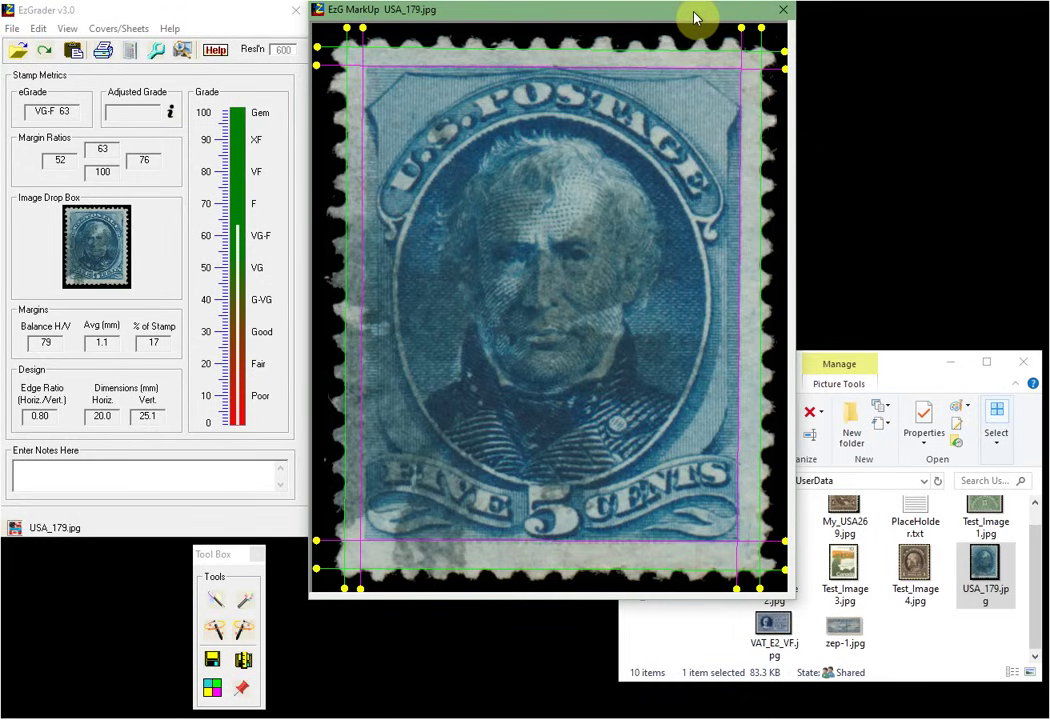
drag(697, 17, 0, 72)
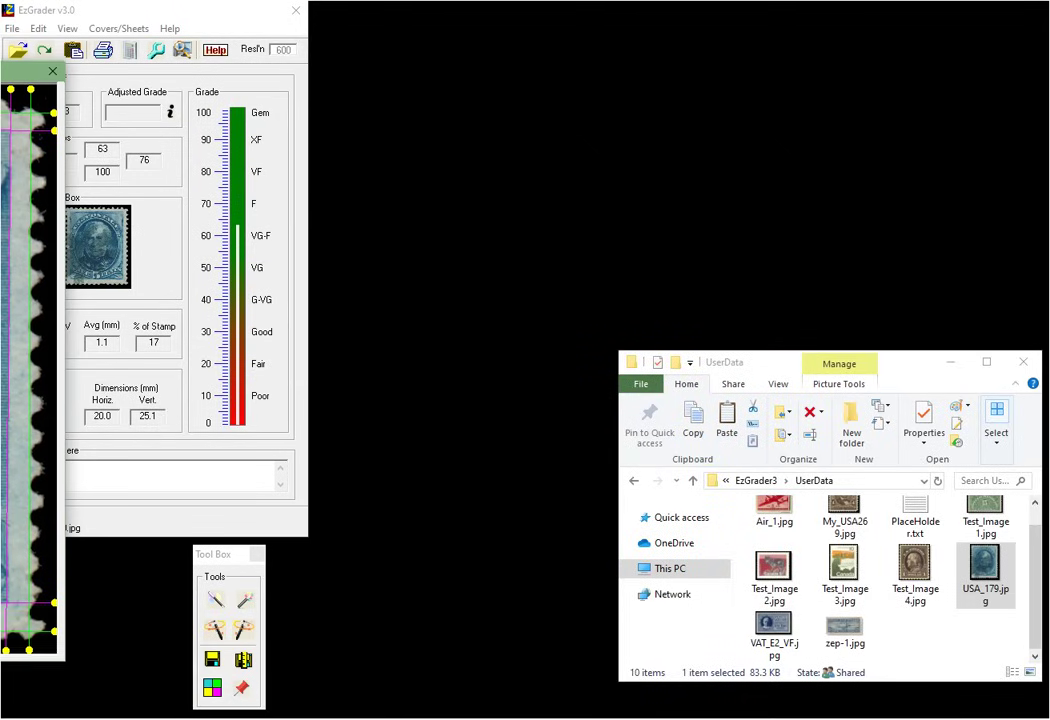
drag(175, 78, 499, 19)
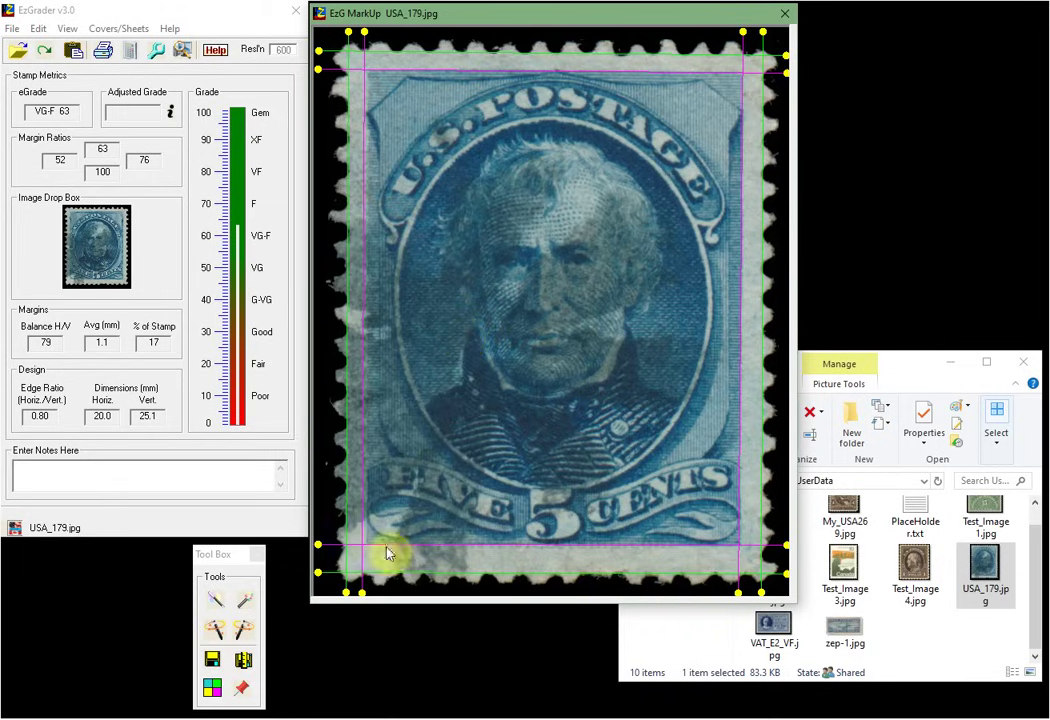
Nudge the lower end of the left-hand magenta design line slightly inward and select the right end of the lower green perforation line.
drag(364, 588, 368, 594)
drag(782, 575, 793, 551)
drag(797, 552, 800, 577)
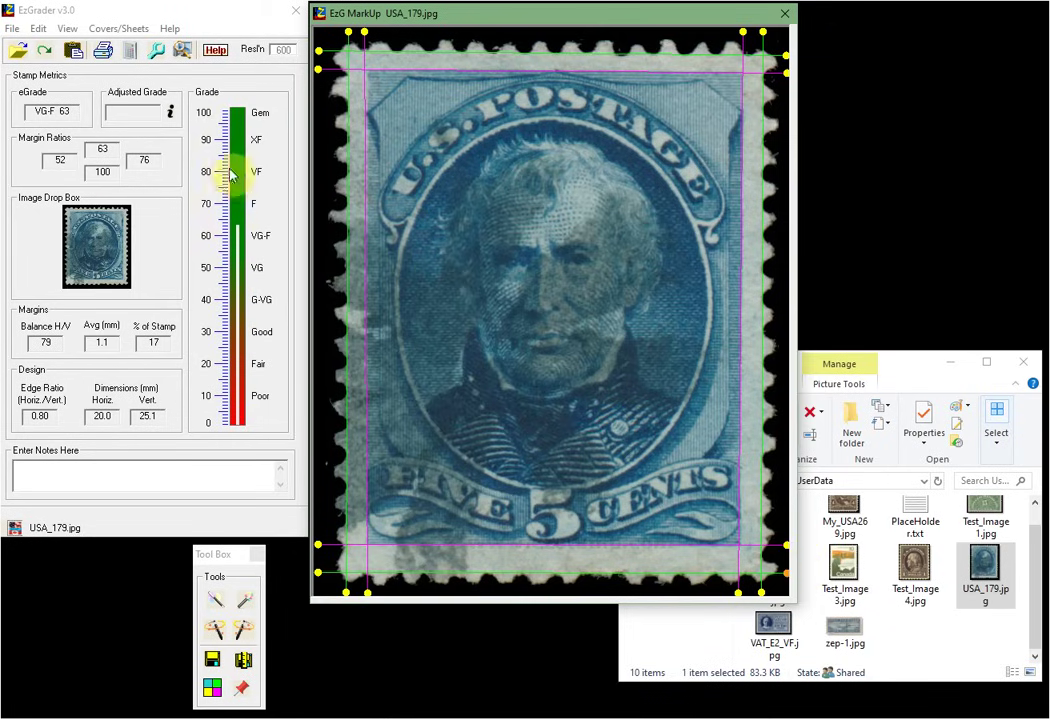
Add a "1 Short Perf" adjustment from the Perfs category to the stamp's grade and close the Grade Adjustments window.
click(171, 117)
drag(118, 58, 229, 88)
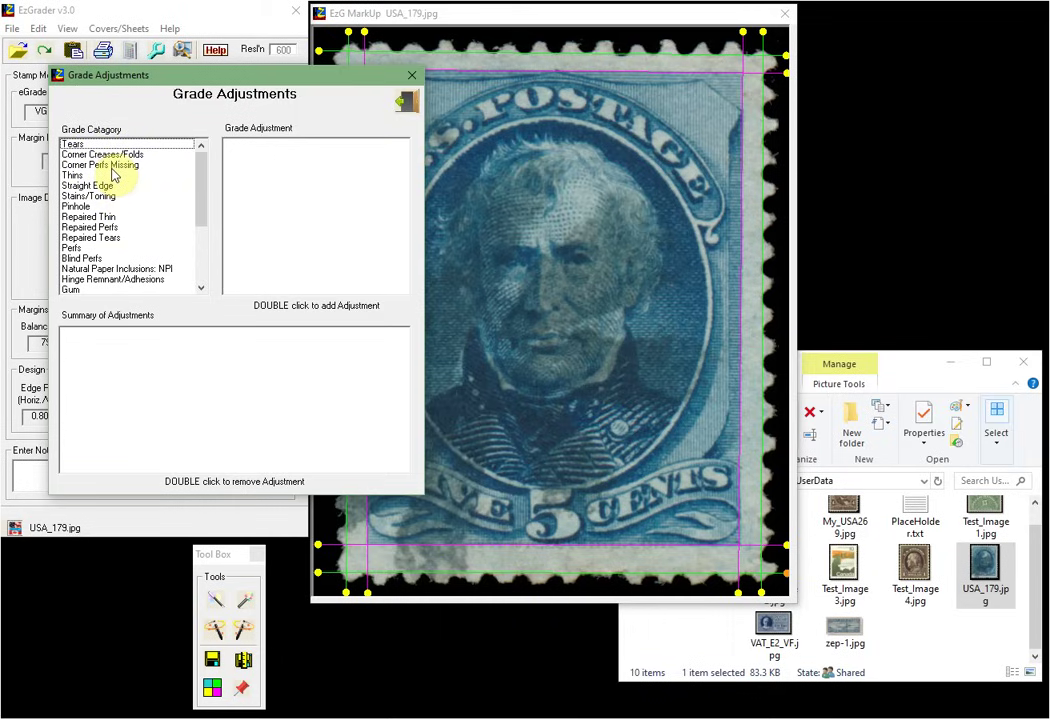
click(78, 249)
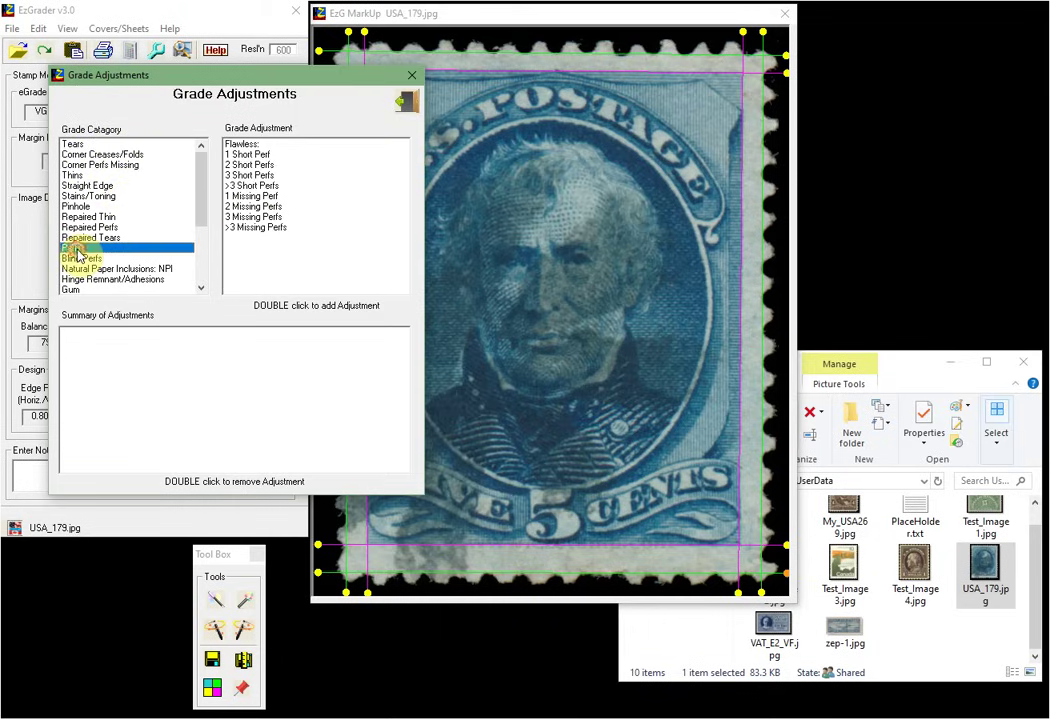
double_click(244, 155)
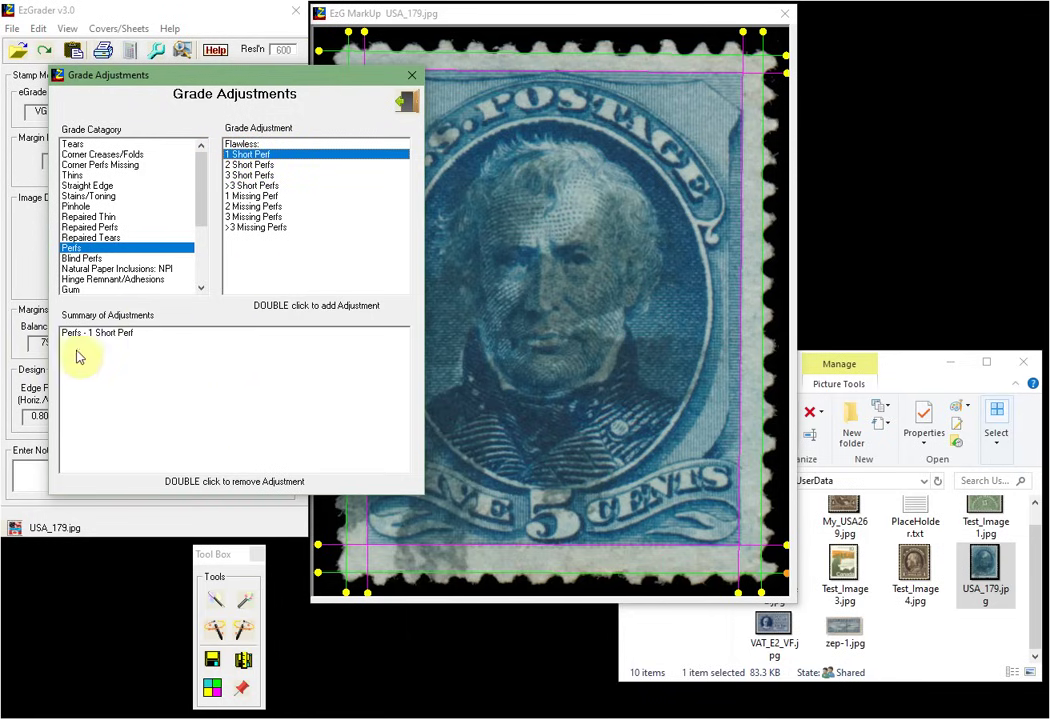
click(406, 102)
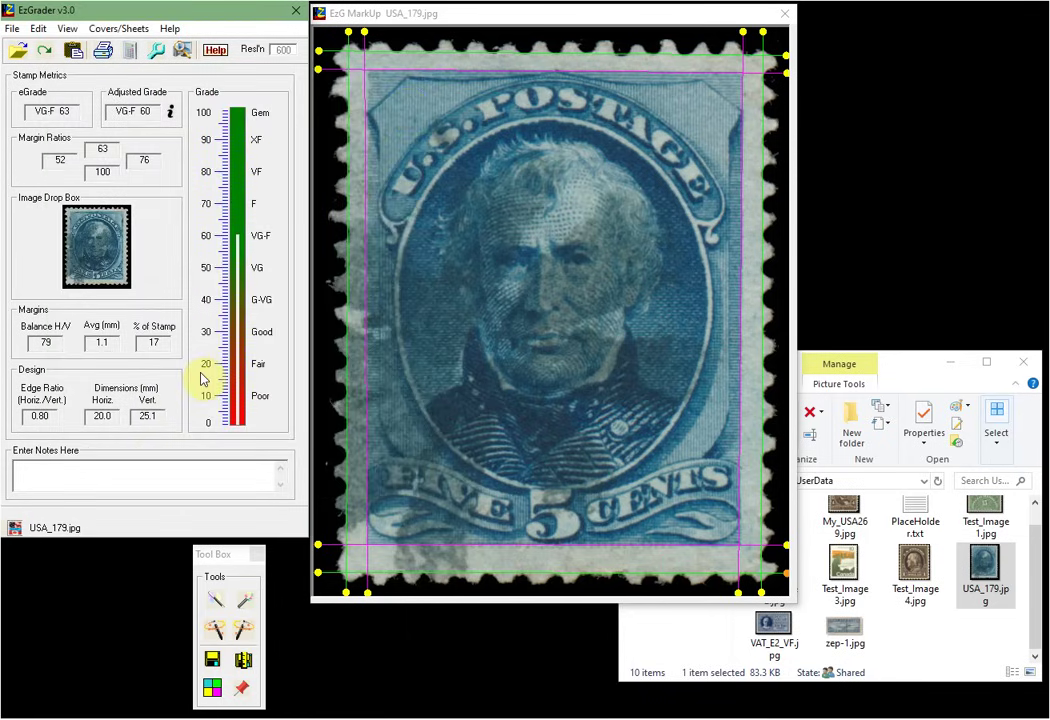
Enter the note "Sc#179 USED" and open the certificate's print preview, placing it beside the main window.
click(141, 476)
text(Sc#179 USED)
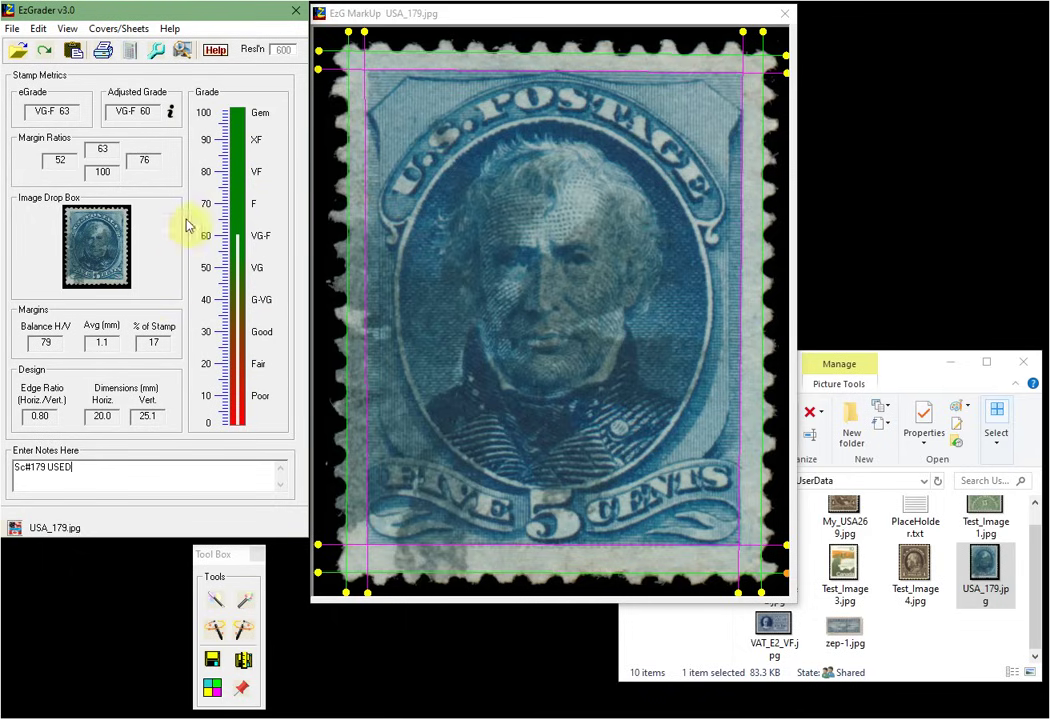
click(104, 51)
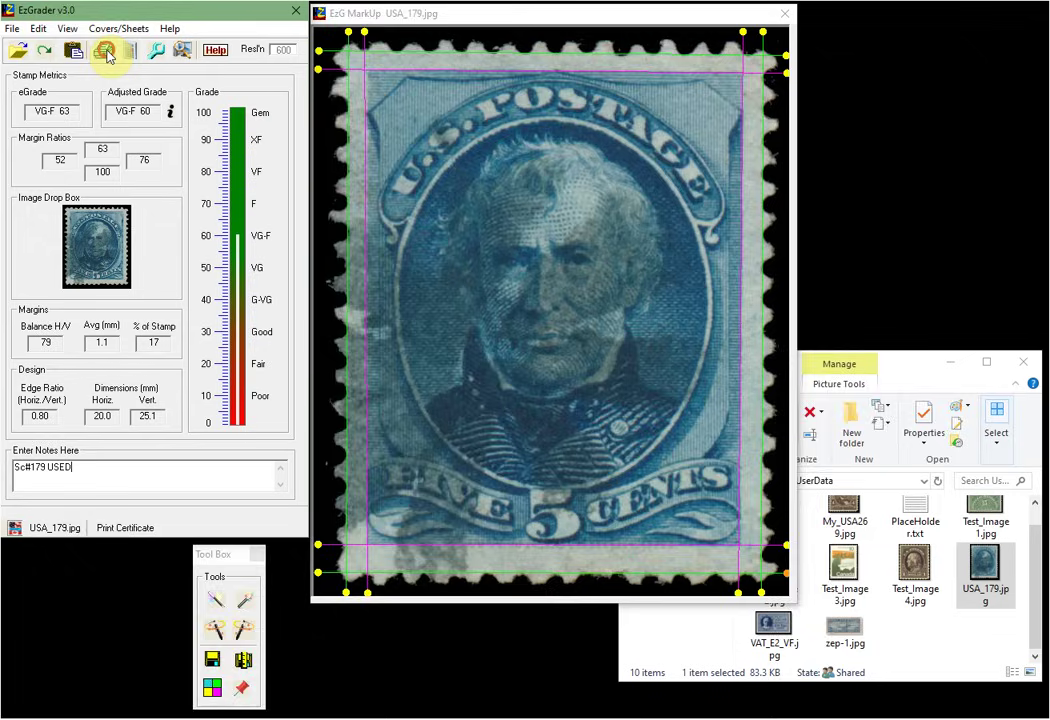
drag(672, 120, 500, 16)
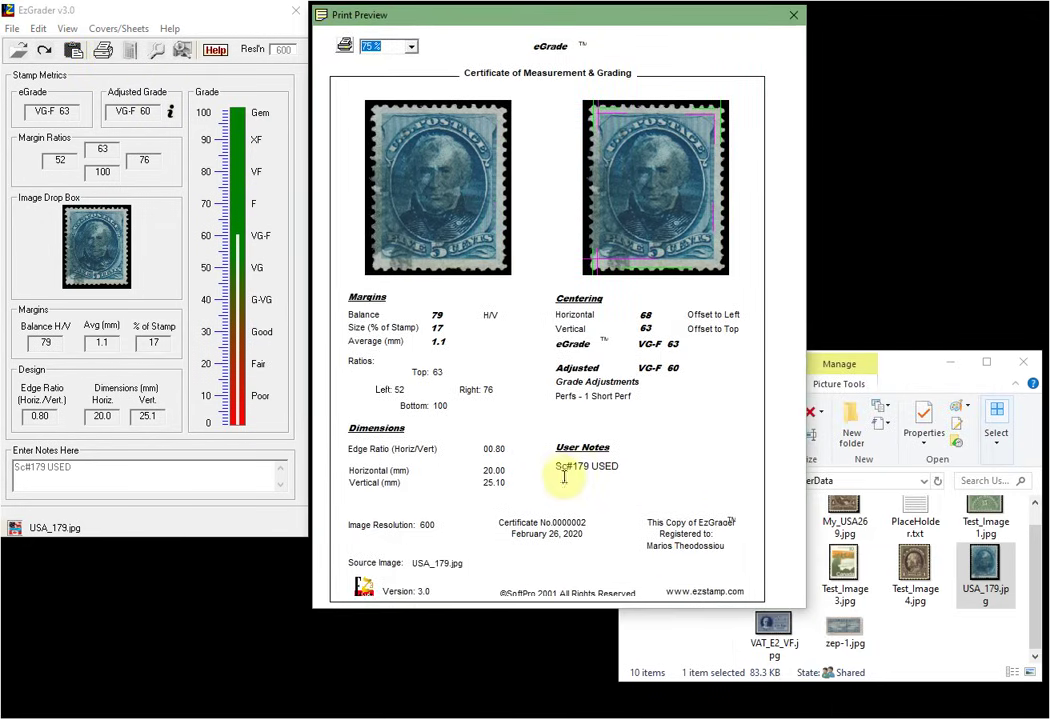
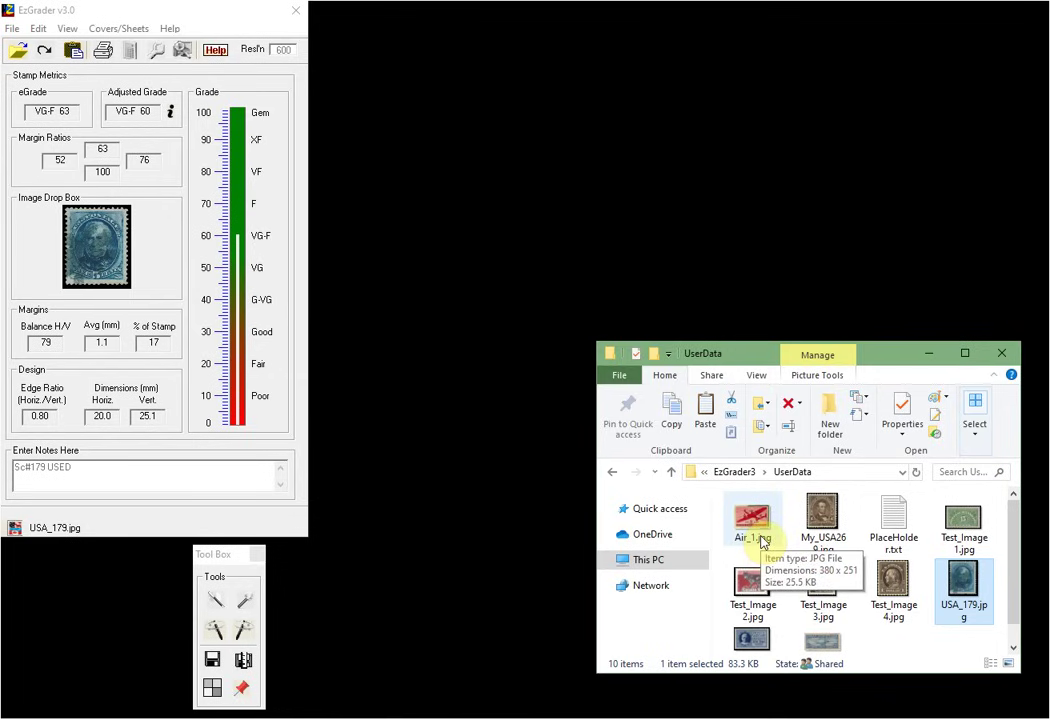
Load zep-1.jpg from the UserData folder as a cover/sheet image.
click(127, 30)
click(136, 50)
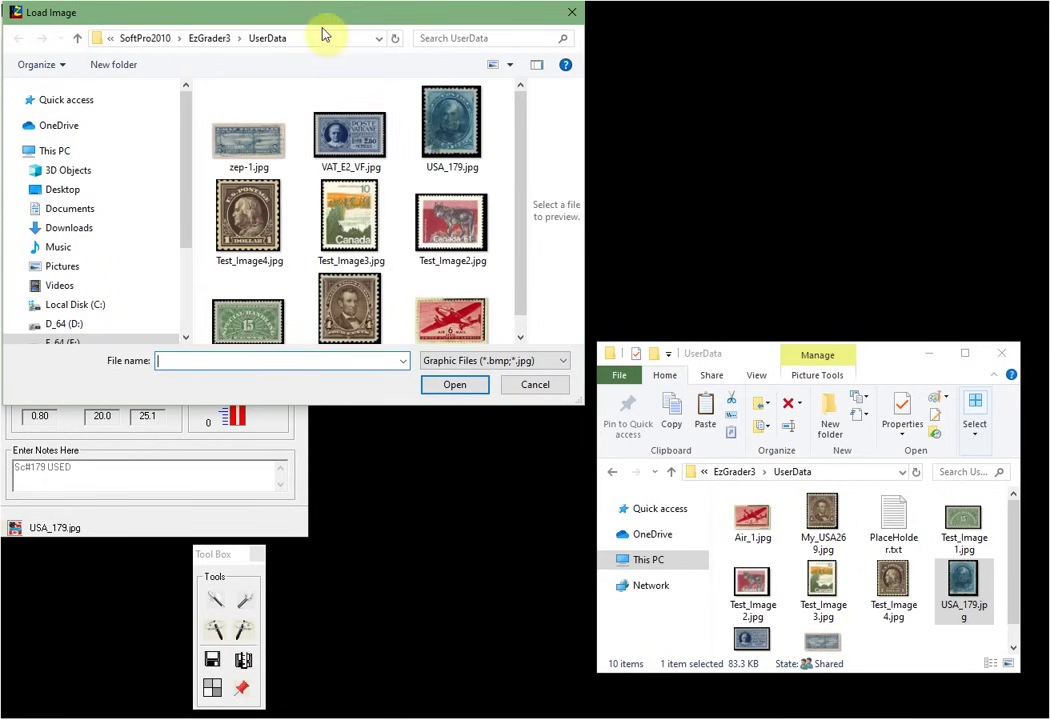
drag(320, 20, 488, 114)
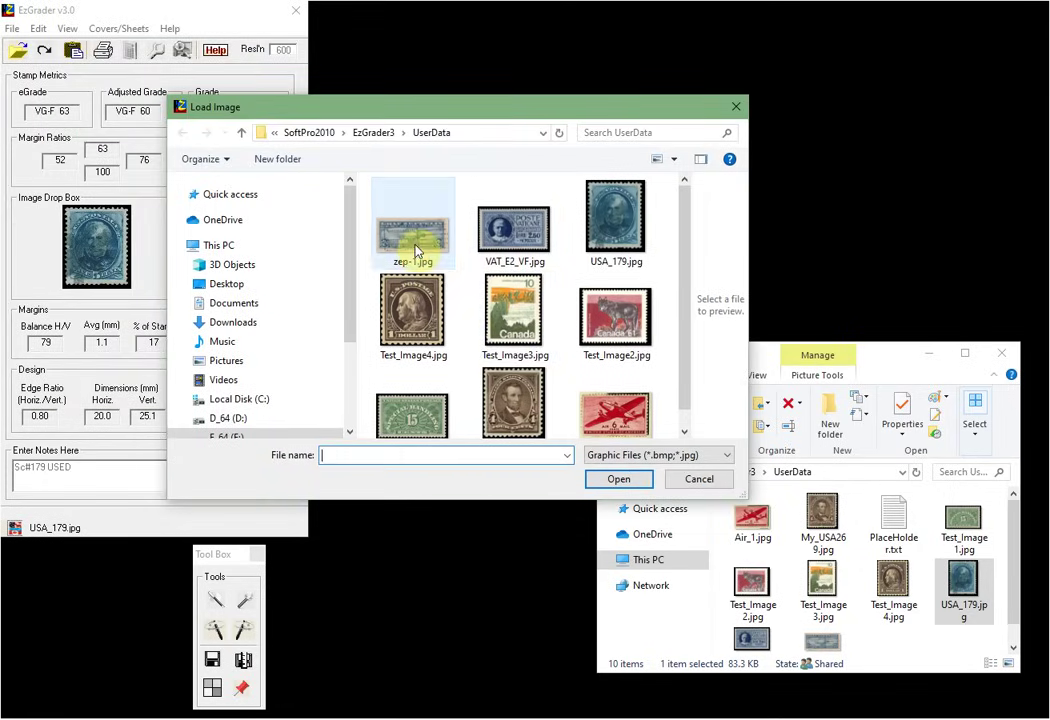
click(412, 235)
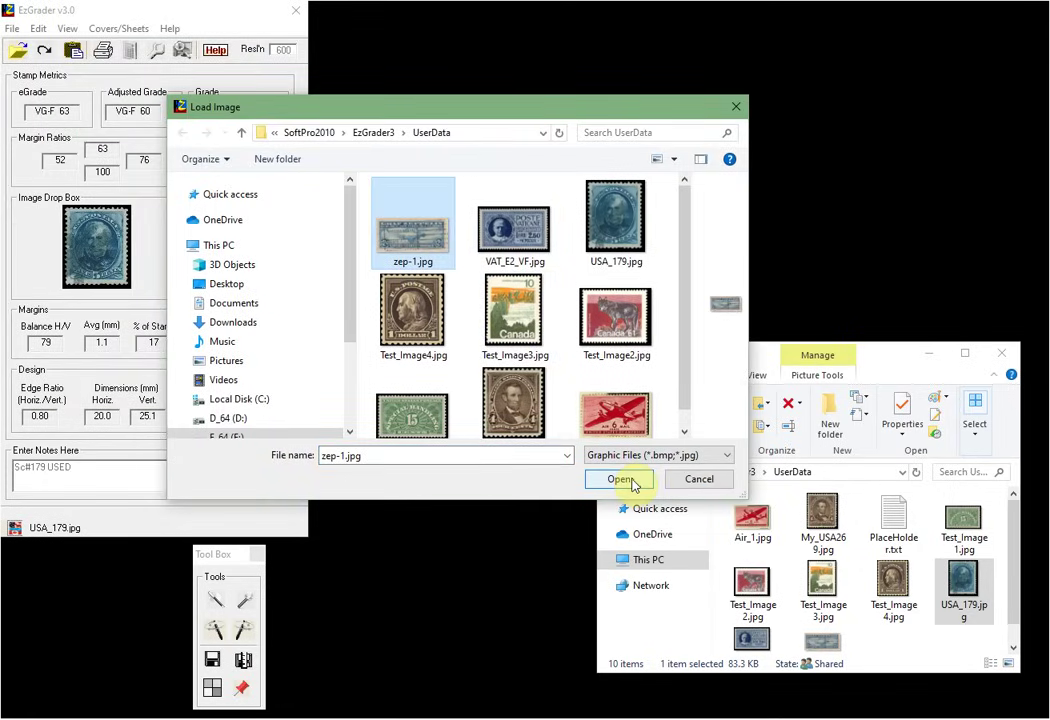
click(630, 482)
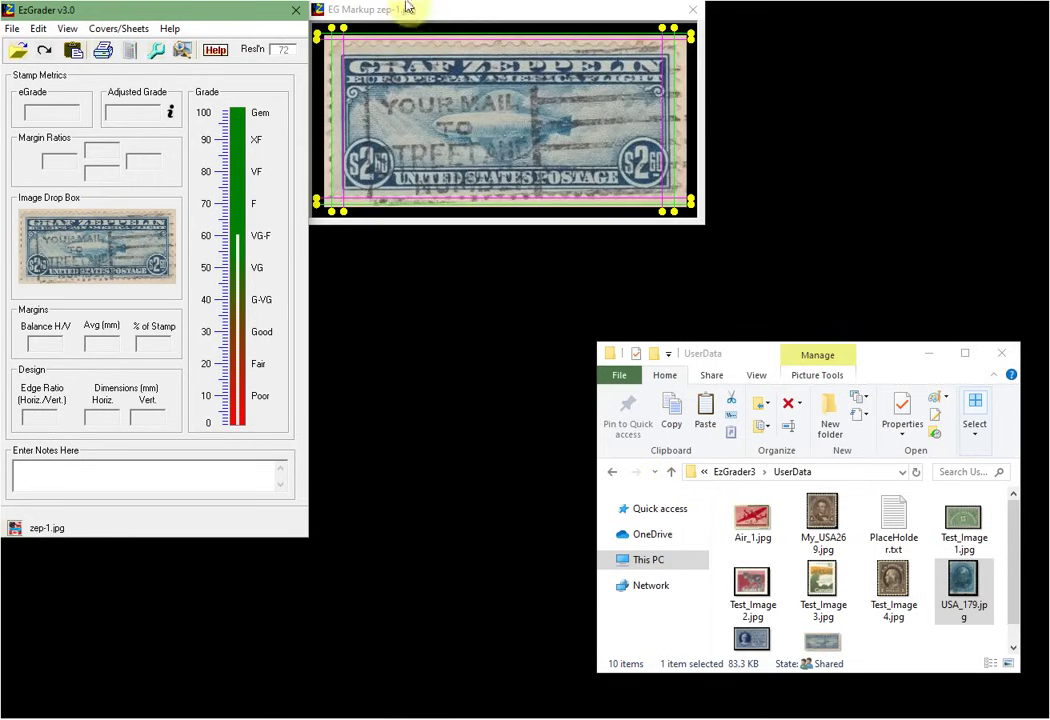
Zoom the zep-1.jpg markup to 200% and reposition its window so the right-hand line handles are within reach.
drag(430, 12, 436, 44)
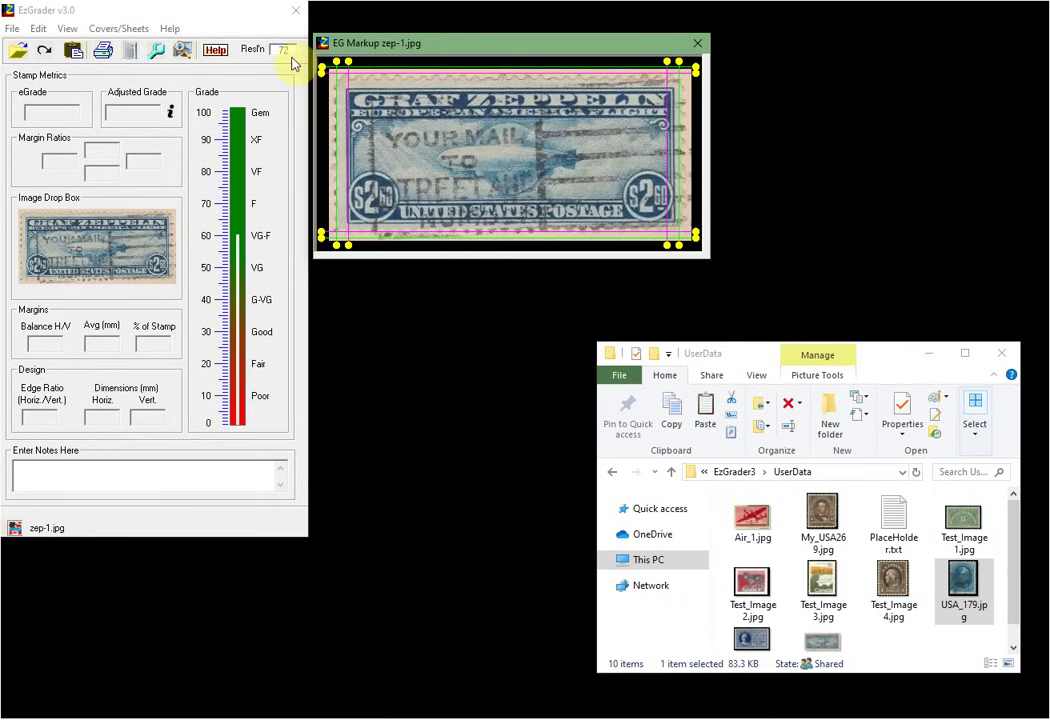
click(190, 57)
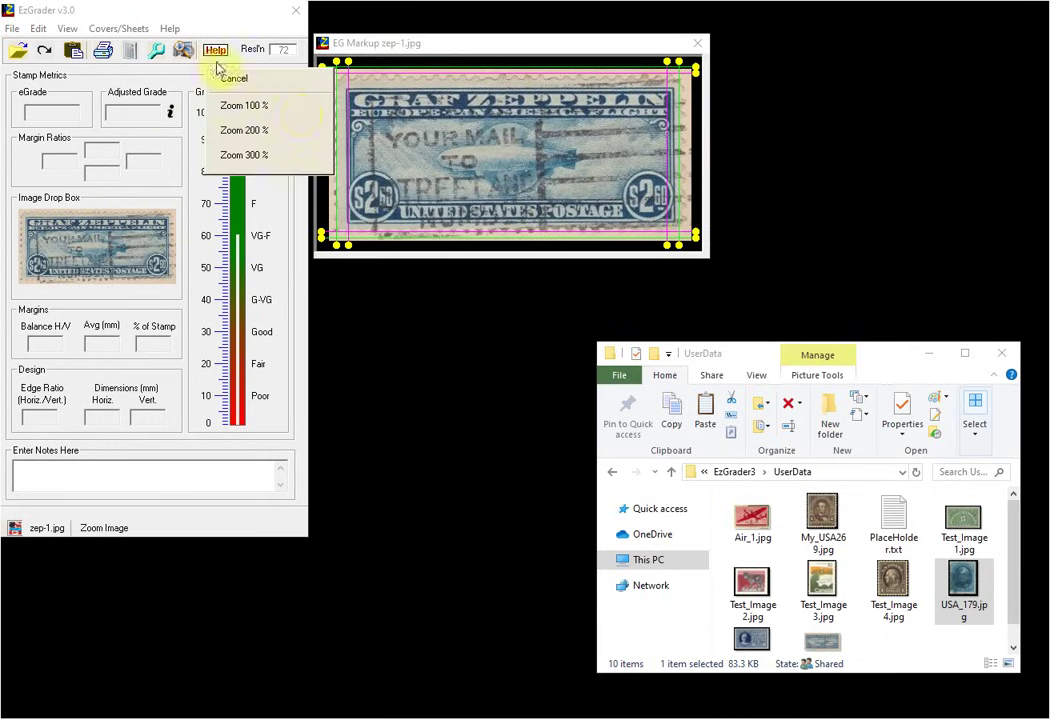
click(262, 129)
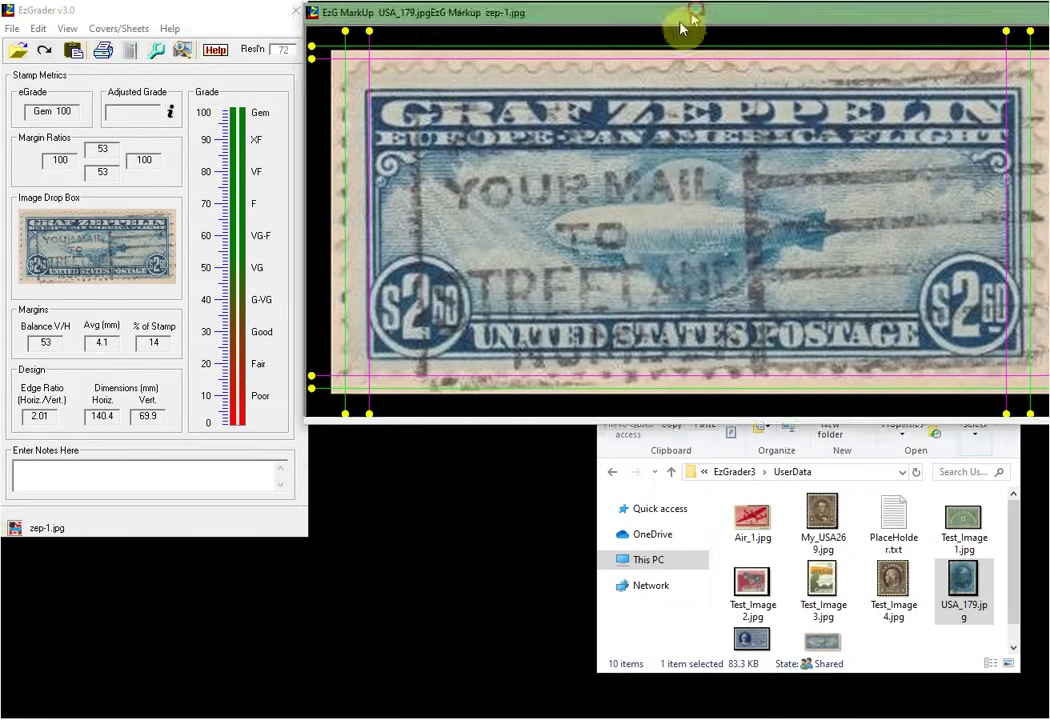
drag(679, 22, 523, 57)
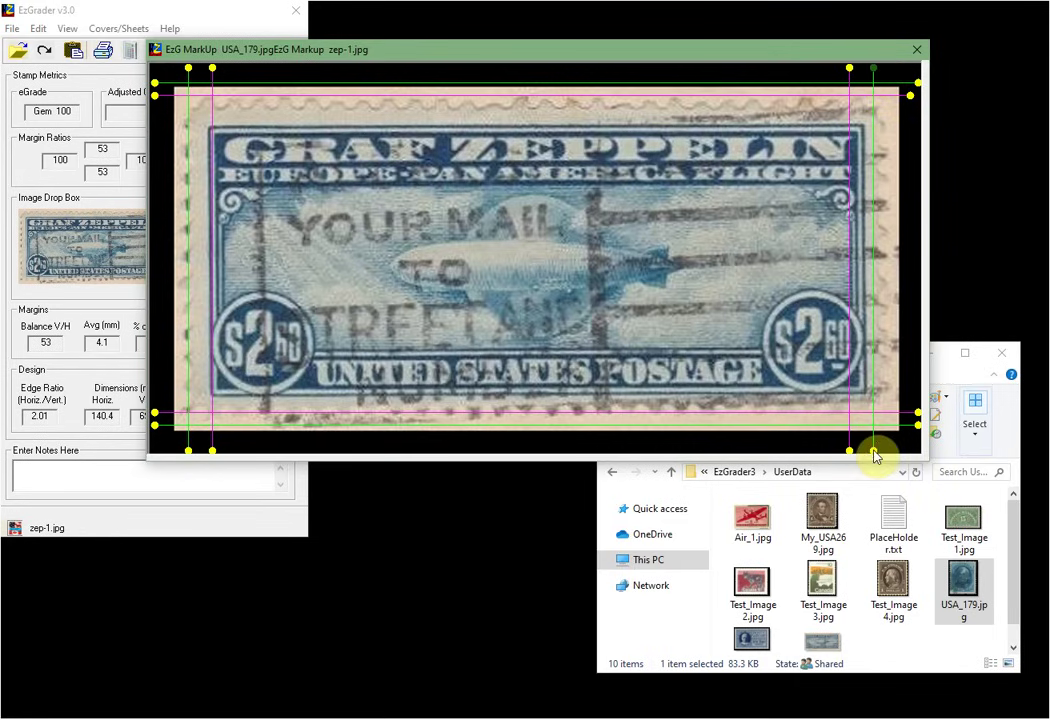
Select both ends of the right-hand green perforation line and shift the whole line slightly outward.
drag(875, 452, 878, 452)
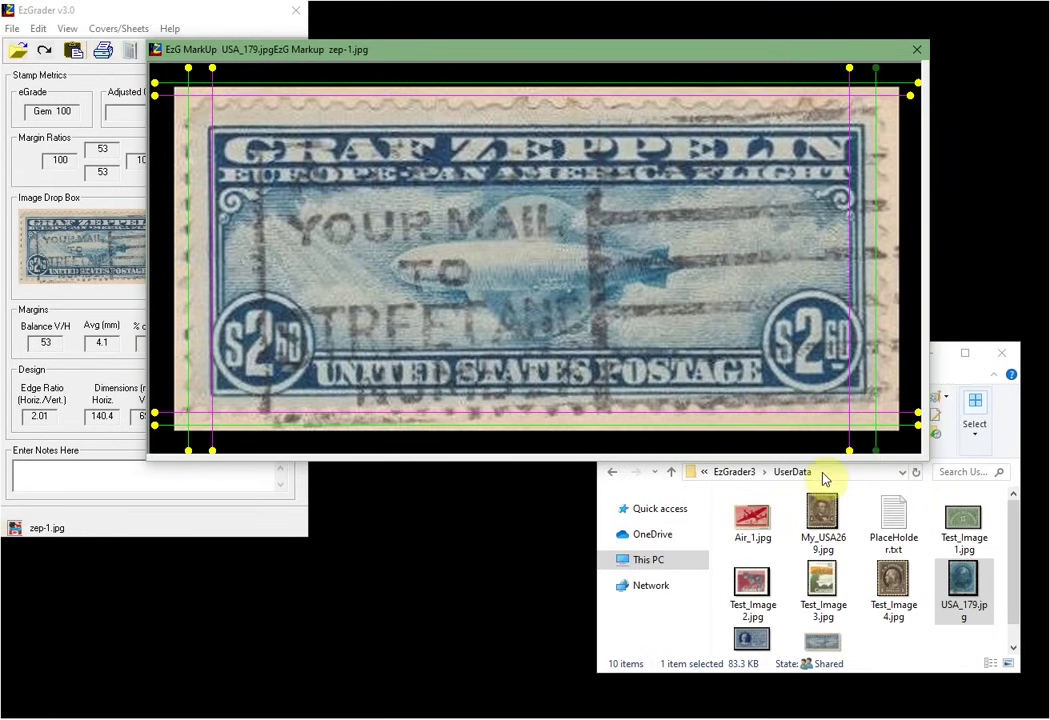
key(ctrl+z)
key(ctrl+y)
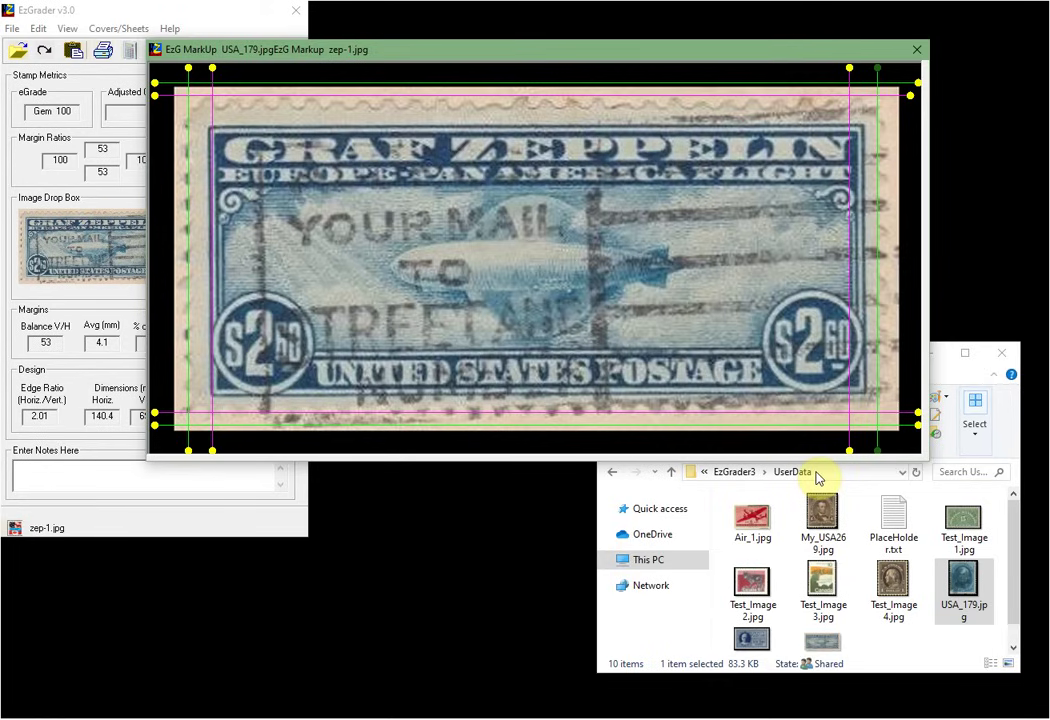
Shift the whole right-hand magenta design line outward onto the stamp's frame edge and move the markup window clear of the measurements.
click(849, 70)
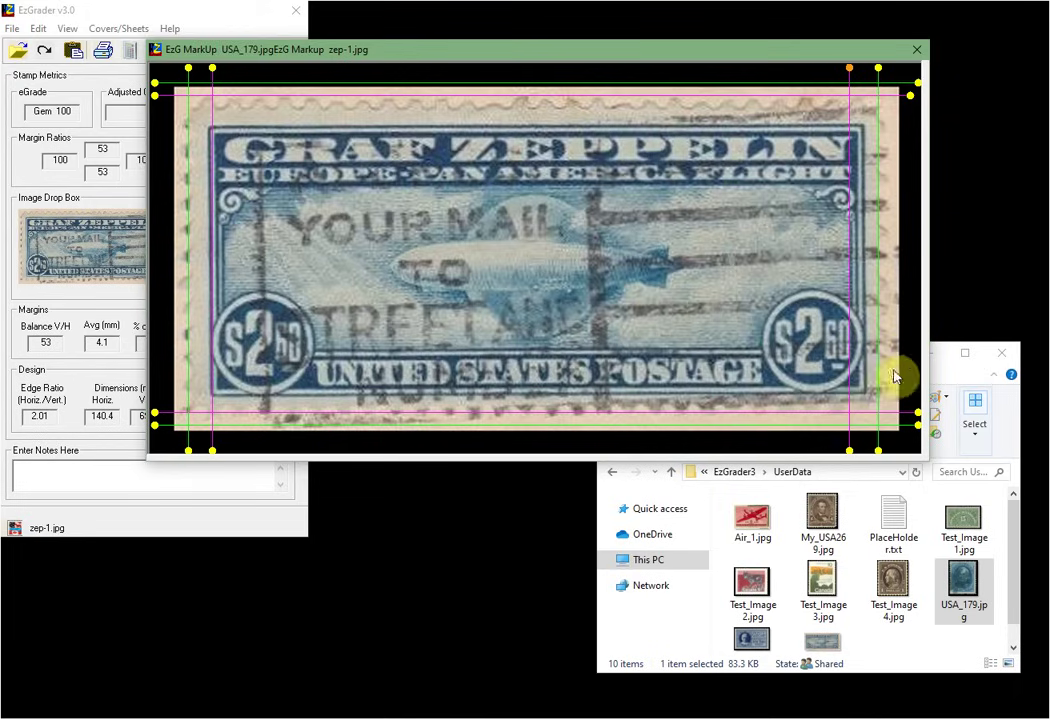
click(850, 451)
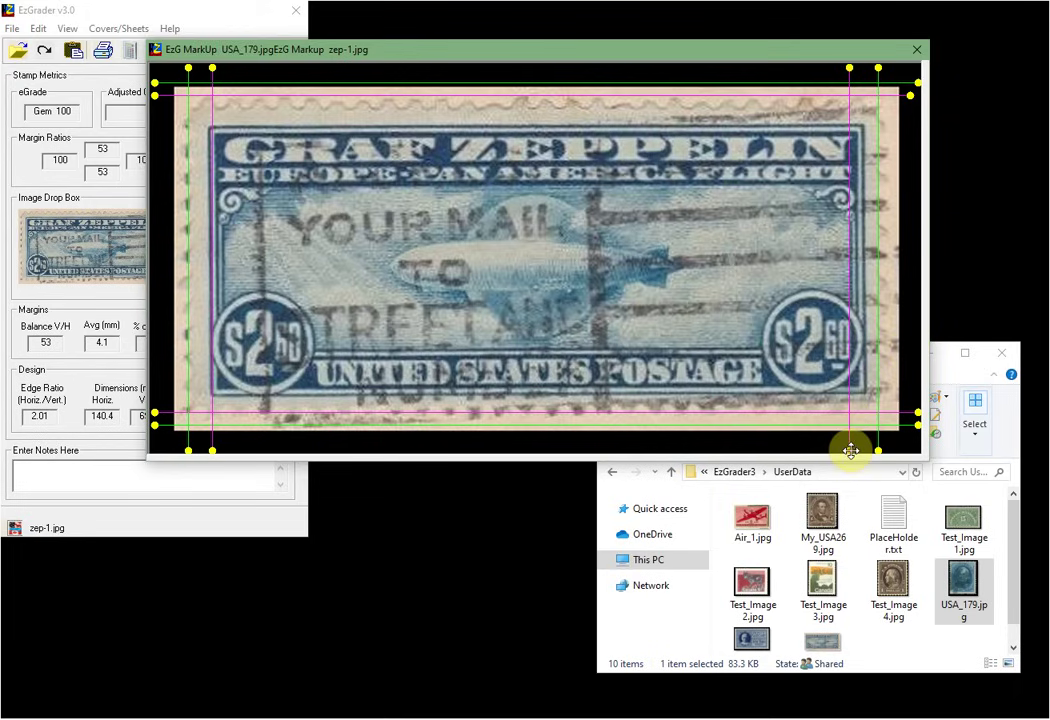
click(850, 69)
click(850, 451)
key(Right)
key(Right)
key(Right)
key(Right)
key(Right)
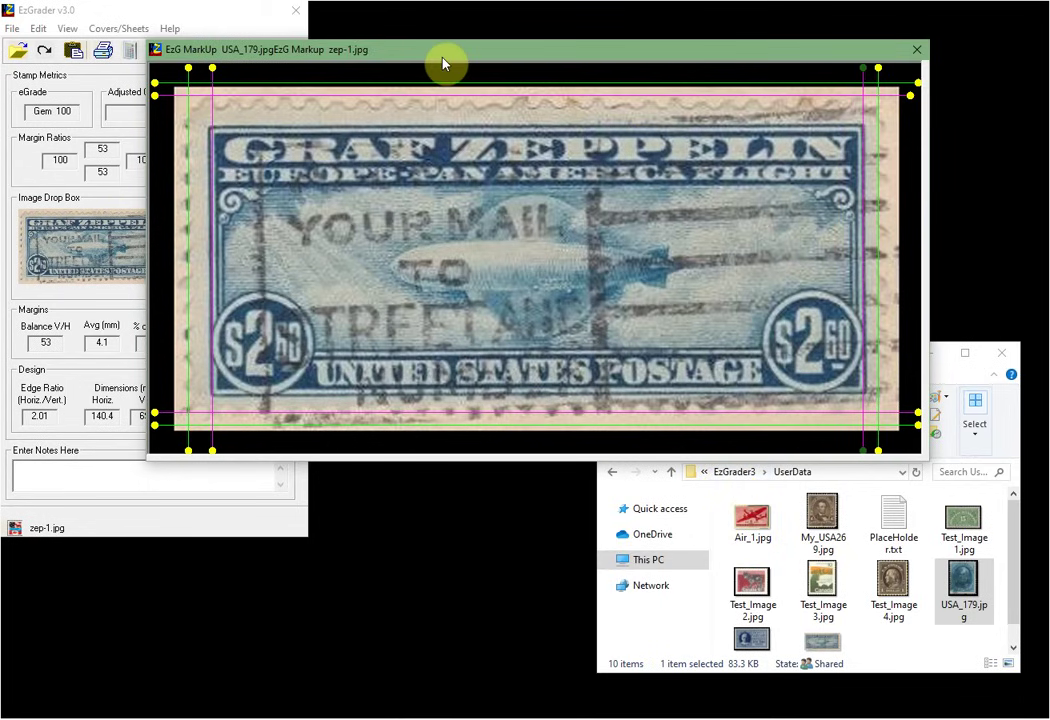
drag(443, 64, 589, 69)
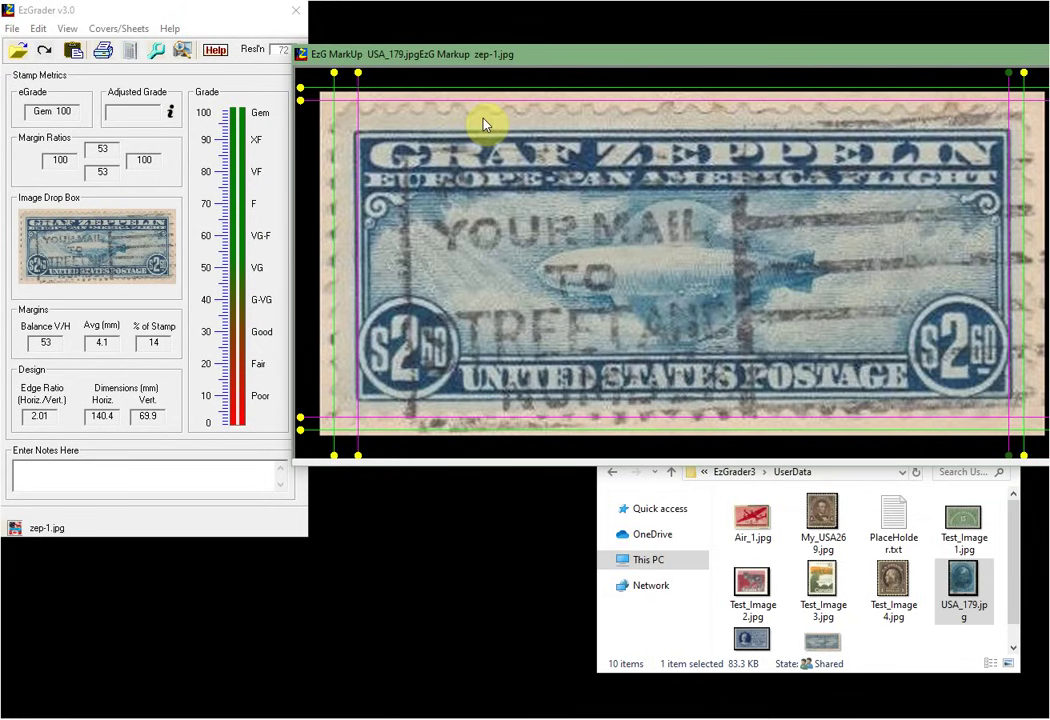
drag(669, 57, 633, 57)
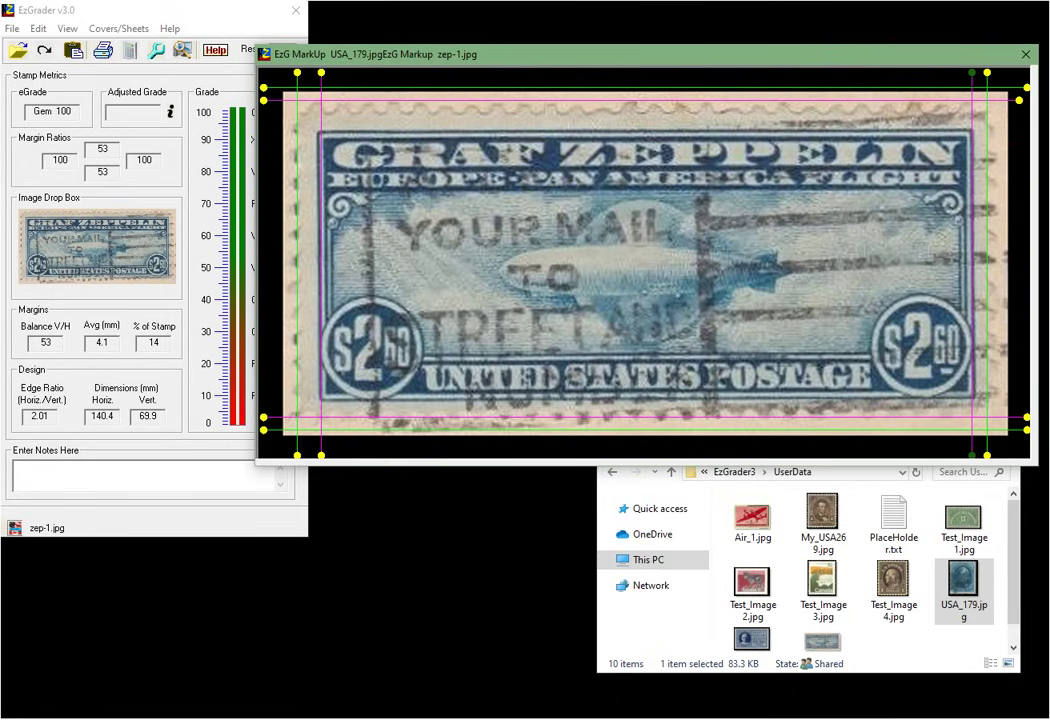
Switch to the browser showing the EzStamp Stamps page and close the enlarged stamp image.
key(alt+Tab)
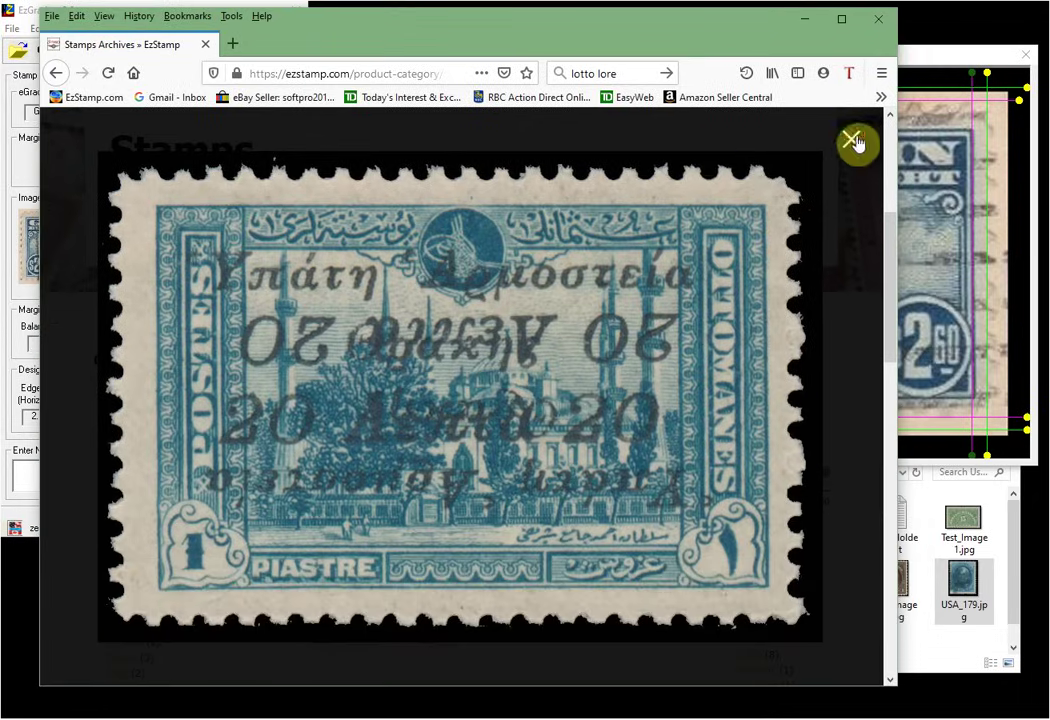
click(852, 140)
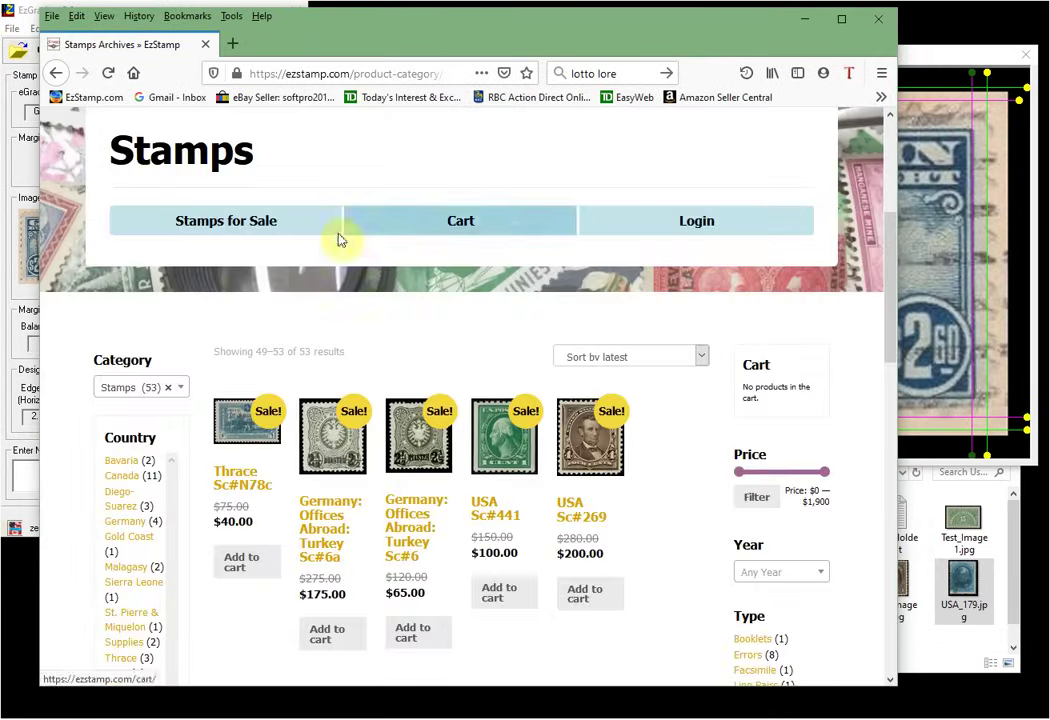
scroll(499, 164, up, 3)
scroll(507, 227, up, 2)
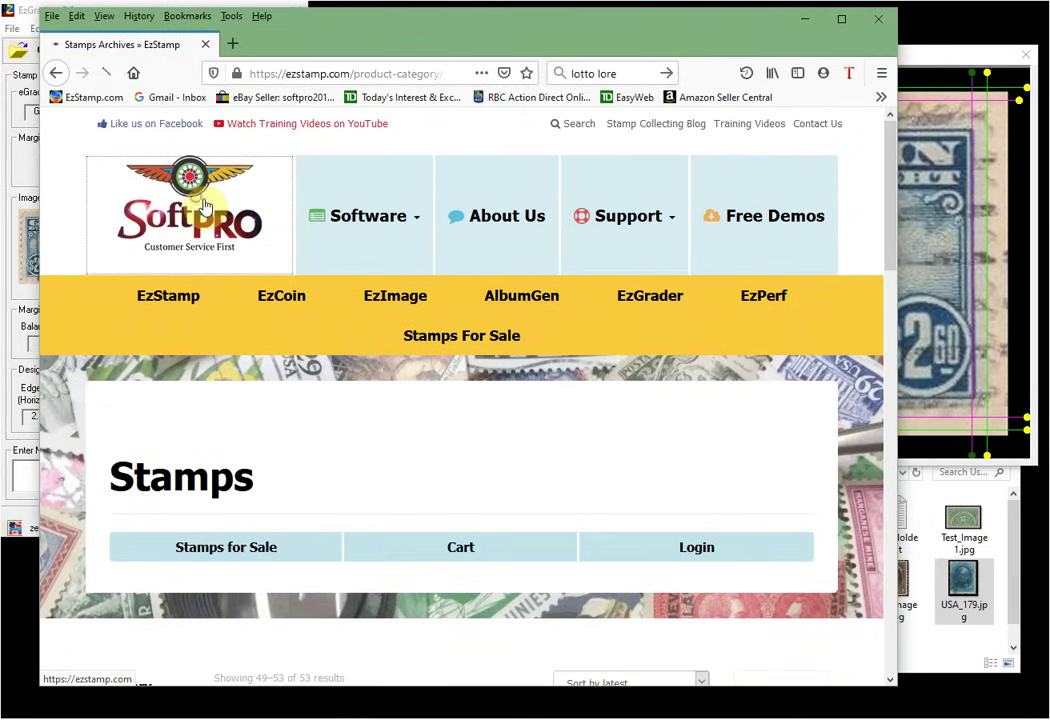